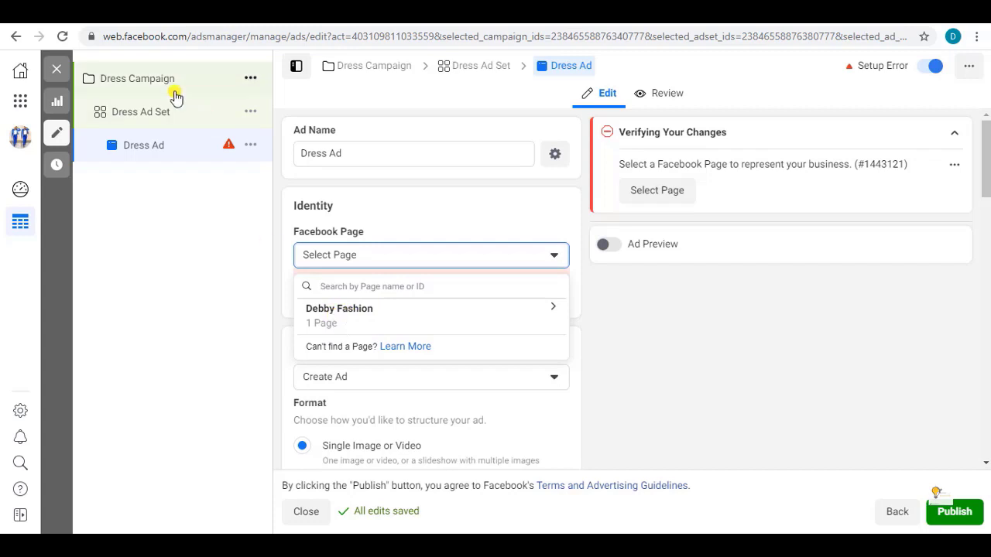
- Set Debby Fashion as the Facebook Page representing the business in Dress Ad
{"action": "left_click", "coordinate": [389, 323]}
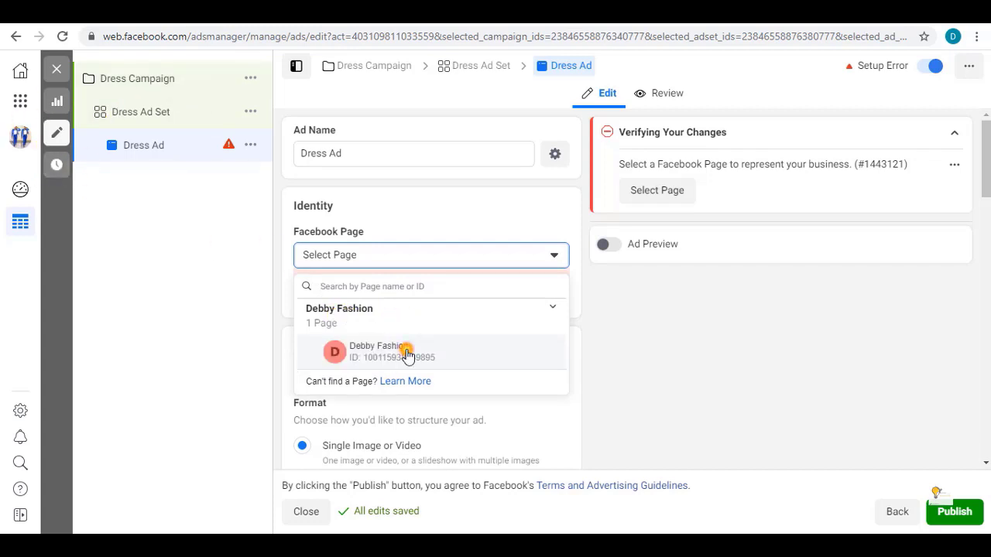
{"action": "left_click", "coordinate": [407, 354]}
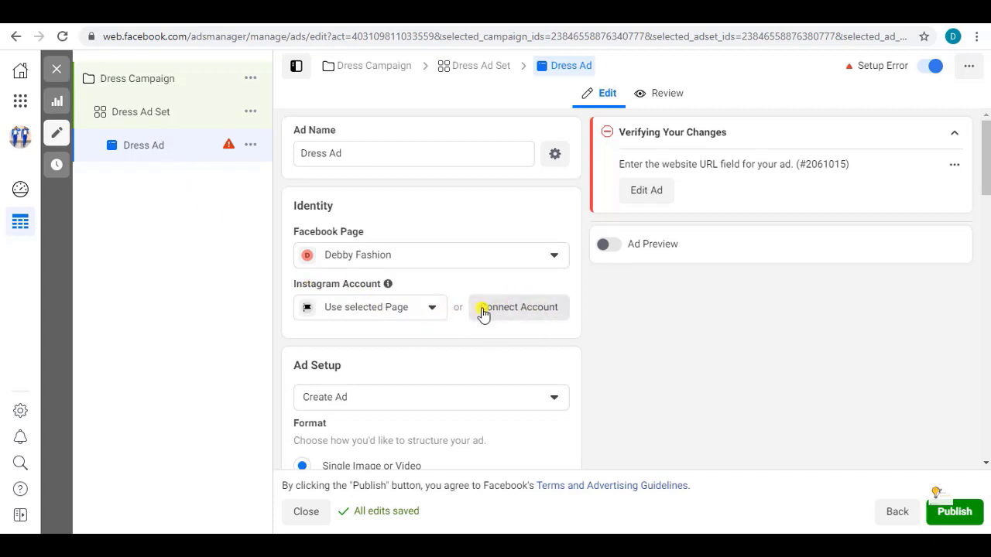
- Exclude Instagram from the manual placement platforms of Dress Ad Set and return to editing Dress Ad
{"action": "left_click", "coordinate": [138, 113]}
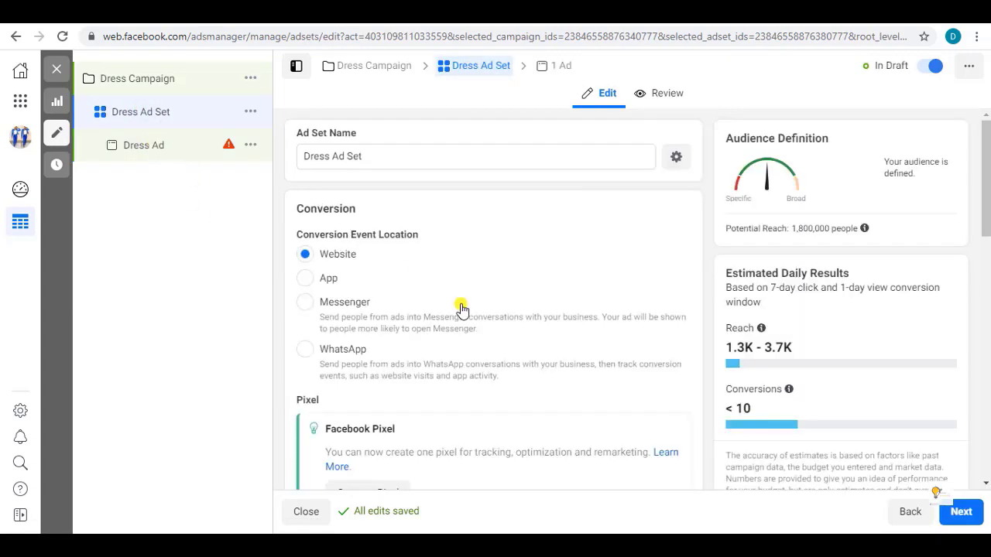
{"action": "scroll", "coordinate": [389, 329], "scroll_direction": "down", "scroll_amount": 15}
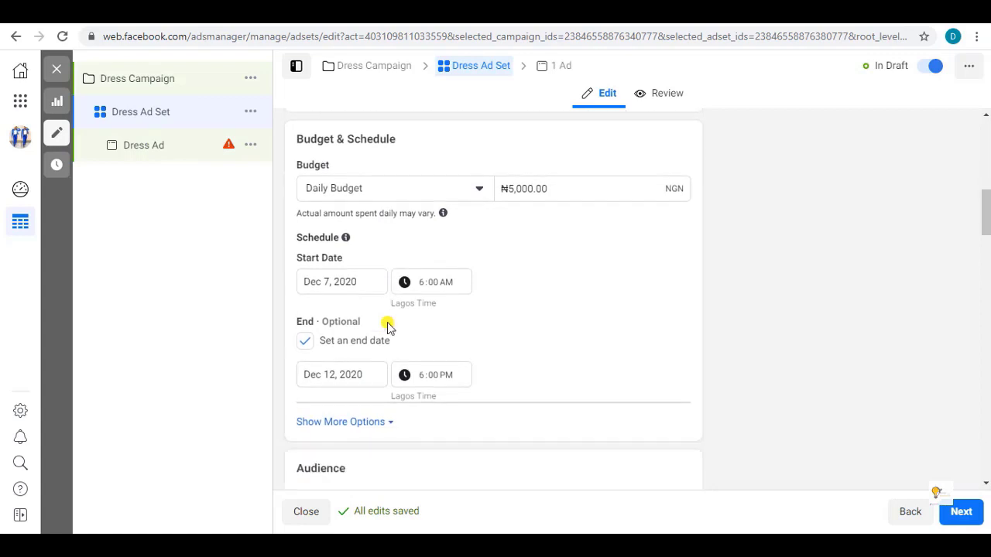
{"action": "scroll", "coordinate": [388, 328], "scroll_direction": "down", "scroll_amount": 5}
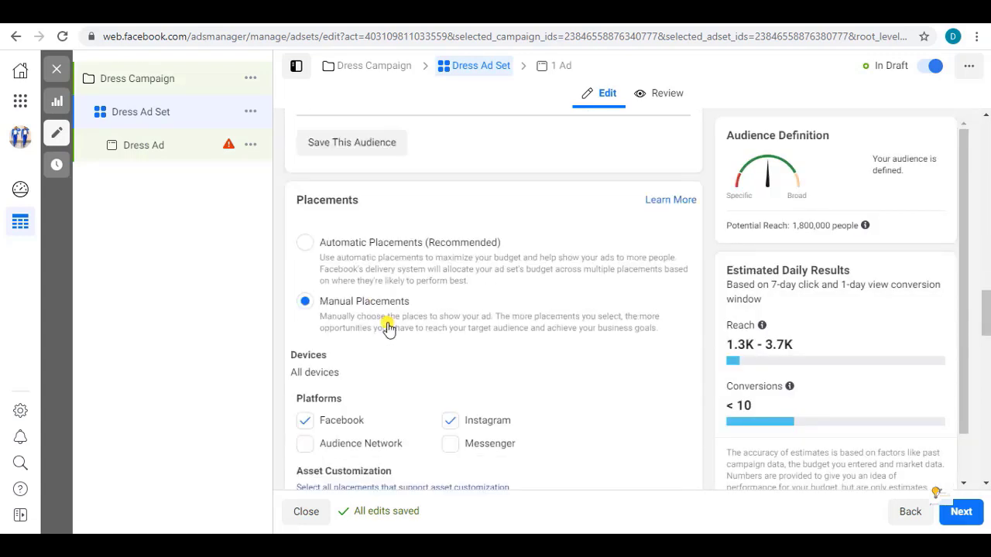
{"action": "left_click", "coordinate": [451, 179]}
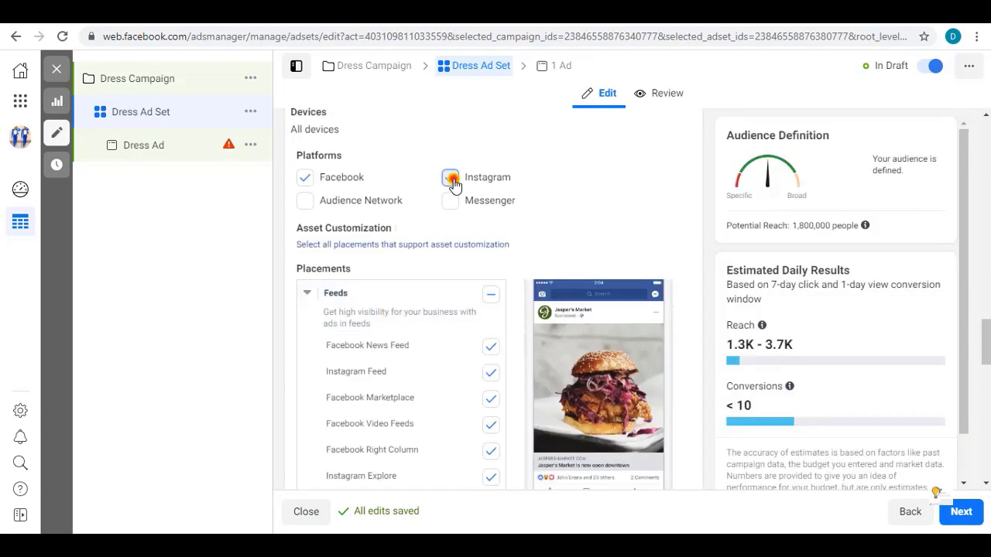
{"action": "left_click", "coordinate": [961, 512]}
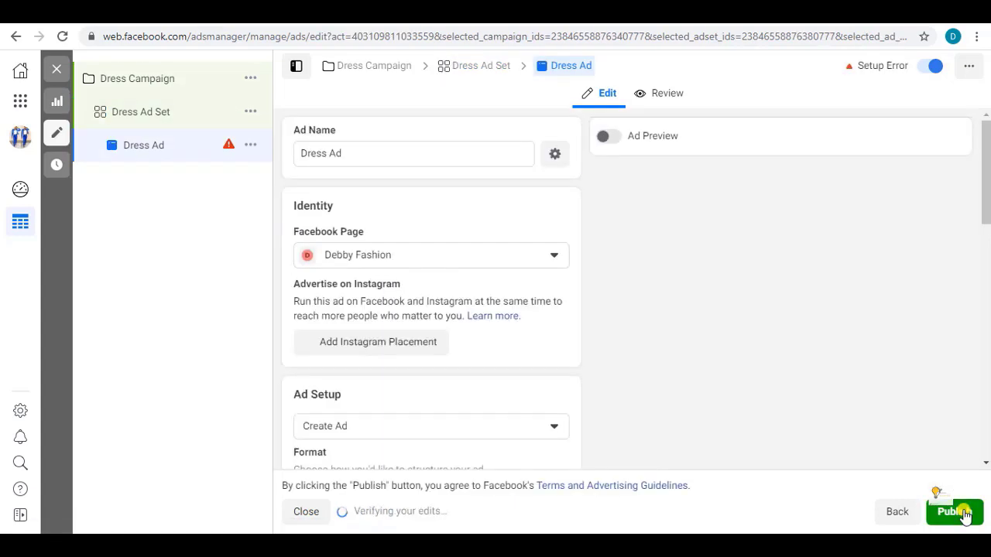
- Try the Use Existing Post option for the ad setup, then restore Create Ad
{"action": "scroll", "coordinate": [392, 311], "scroll_direction": "down", "scroll_amount": 1}
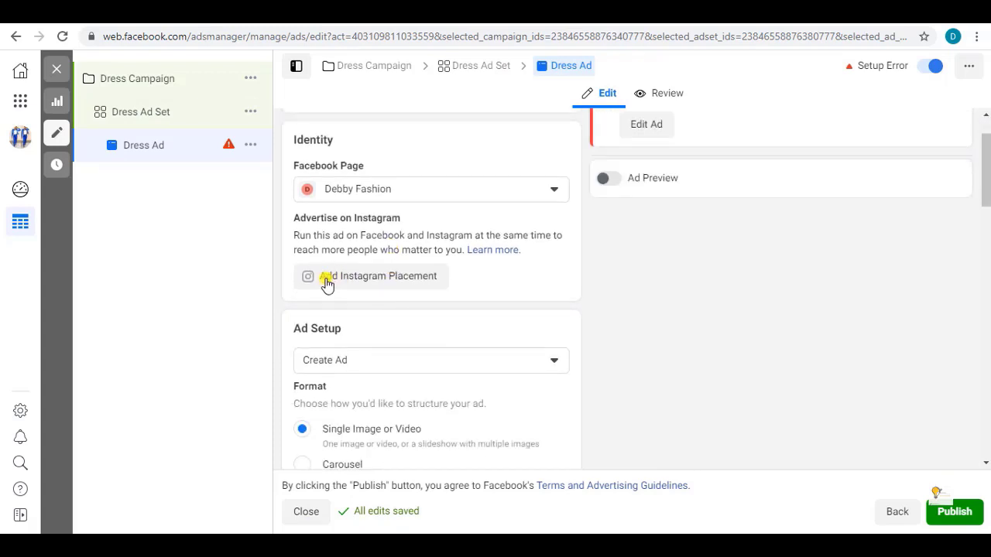
{"action": "scroll", "coordinate": [331, 271], "scroll_direction": "down", "scroll_amount": 1}
{"action": "scroll", "coordinate": [411, 244], "scroll_direction": "up", "scroll_amount": 1}
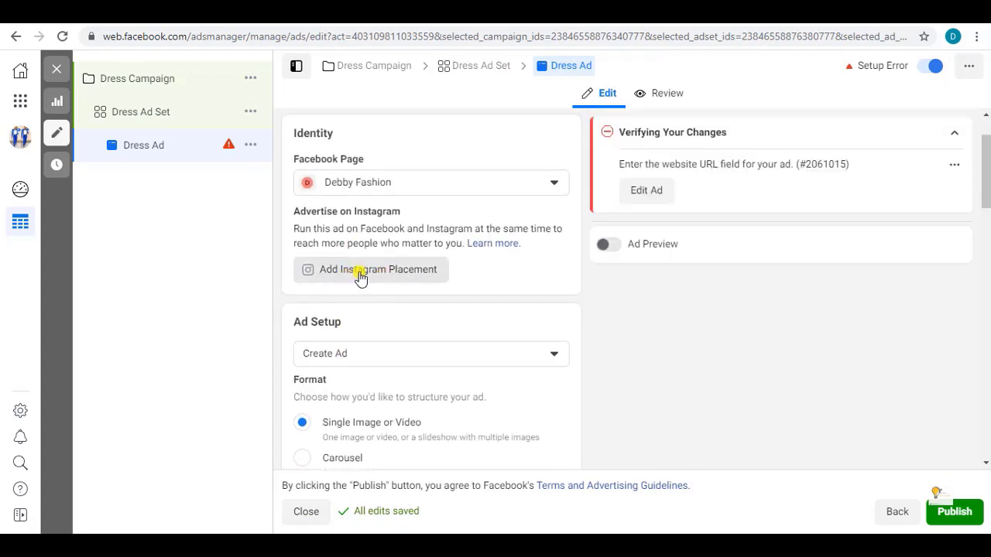
{"action": "scroll", "coordinate": [395, 259], "scroll_direction": "down", "scroll_amount": 1}
{"action": "scroll", "coordinate": [397, 255], "scroll_direction": "down", "scroll_amount": 2}
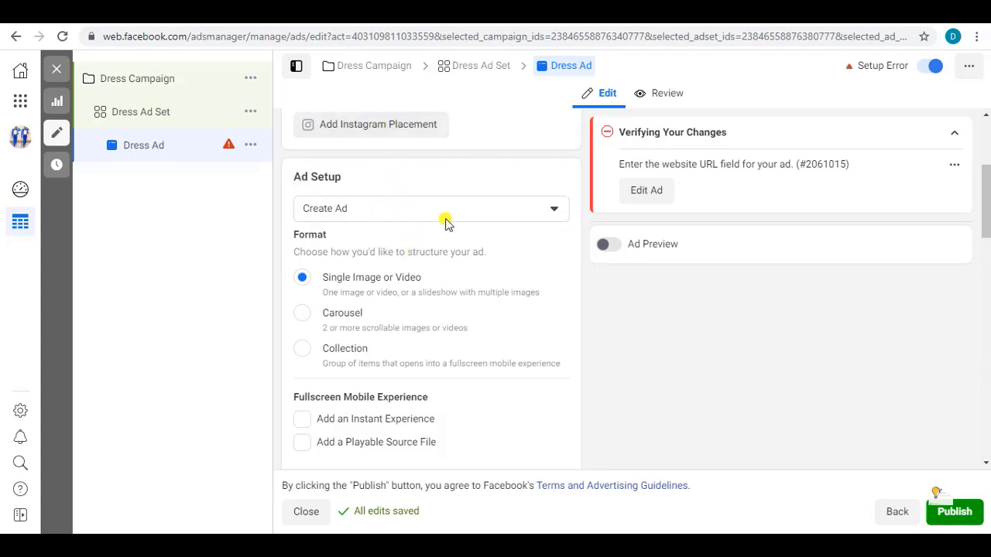
{"action": "scroll", "coordinate": [446, 221], "scroll_direction": "down", "scroll_amount": 1}
{"action": "scroll", "coordinate": [415, 215], "scroll_direction": "up", "scroll_amount": 1}
{"action": "left_click", "coordinate": [499, 216]}
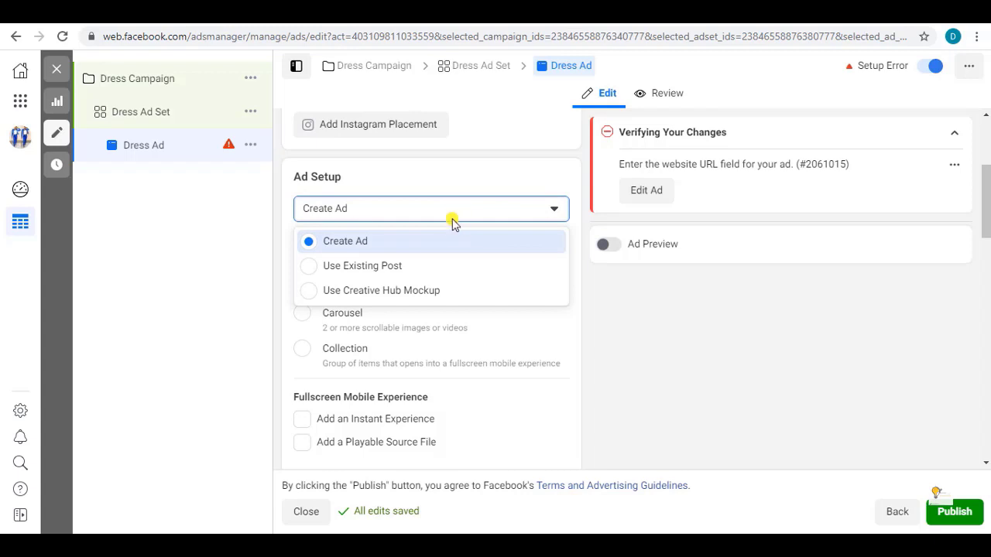
{"action": "left_click", "coordinate": [311, 269]}
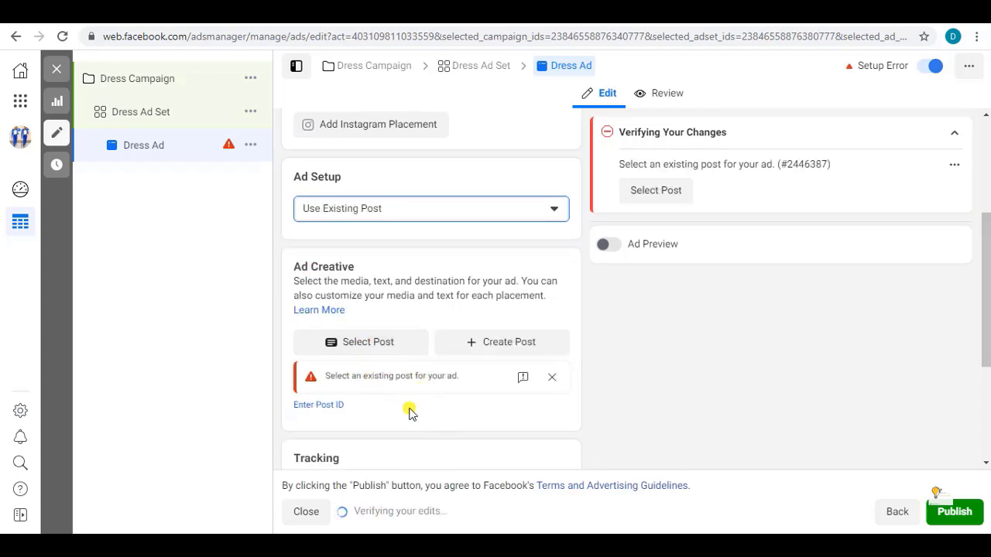
{"action": "left_click", "coordinate": [452, 211]}
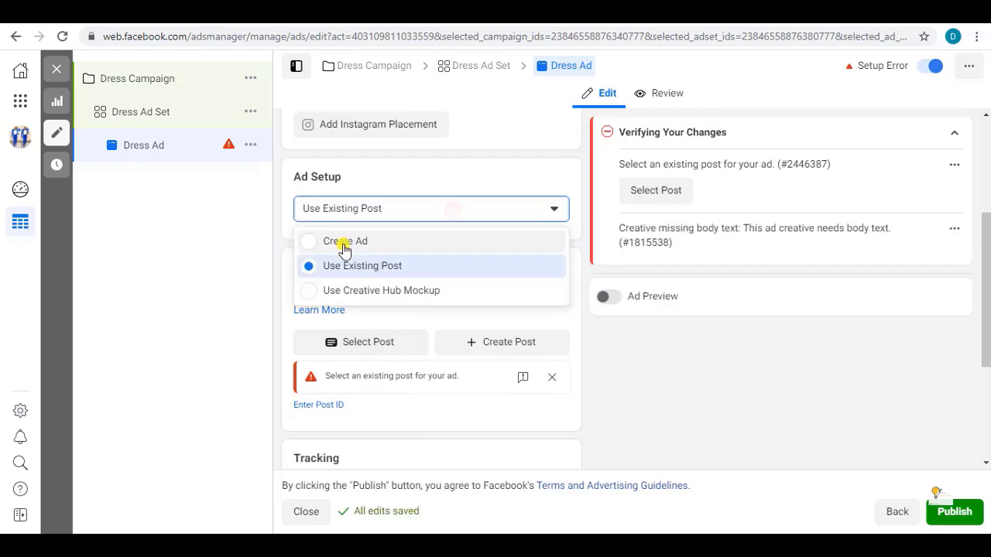
{"action": "left_click", "coordinate": [343, 244]}
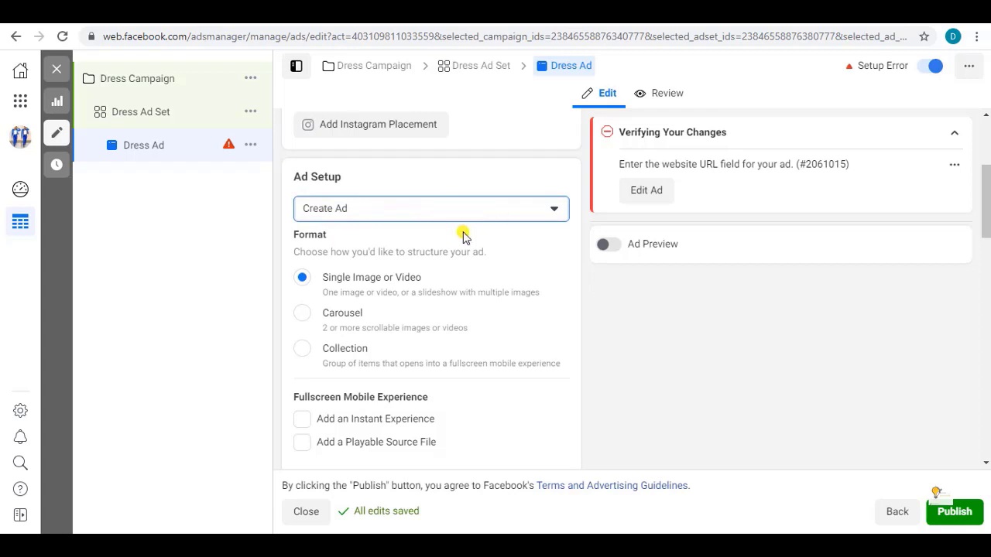
- Choose Single Image or Video as the format of Dress Ad
{"action": "scroll", "coordinate": [462, 236], "scroll_direction": "down", "scroll_amount": 2}
{"action": "scroll", "coordinate": [456, 236], "scroll_direction": "up", "scroll_amount": 1}
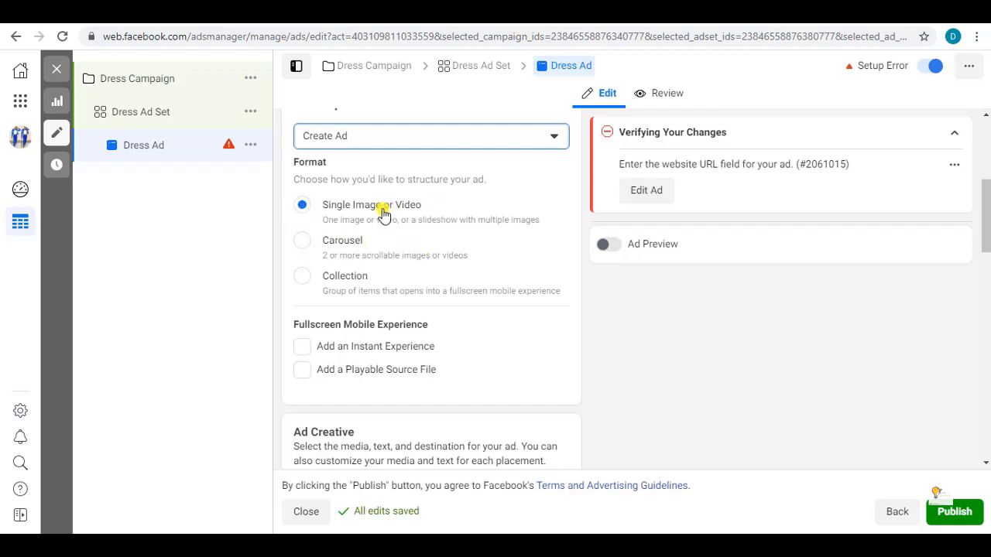
{"action": "left_click", "coordinate": [301, 205]}
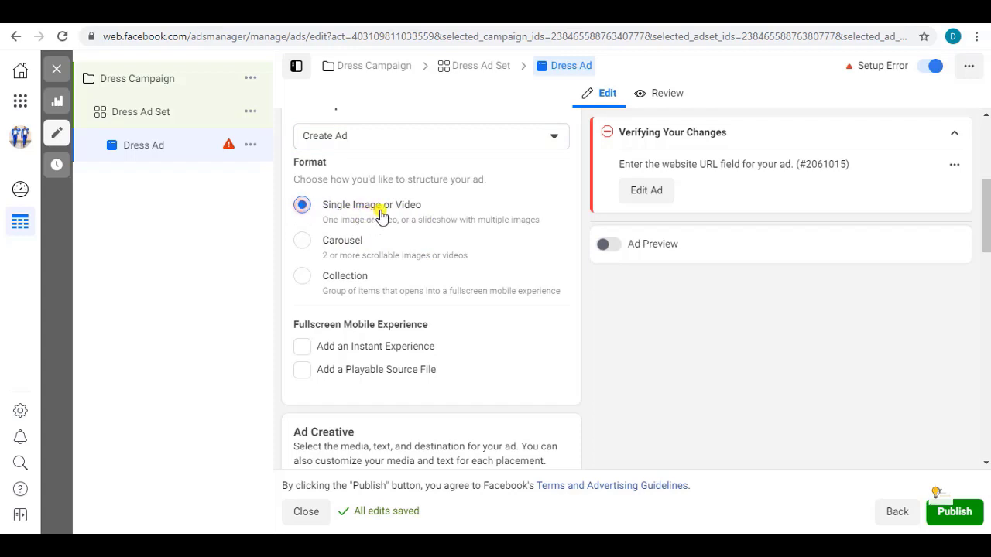
- Examine the Ad Creative section's media, primary text, headline, description, destination, website URL and call-to-action fields
{"action": "scroll", "coordinate": [381, 215], "scroll_direction": "down", "scroll_amount": 1}
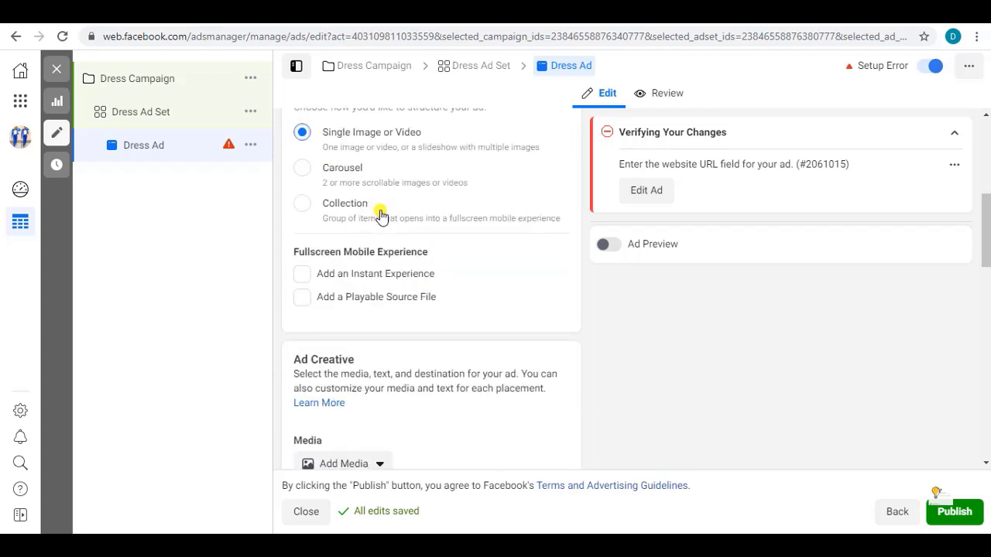
{"action": "scroll", "coordinate": [381, 215], "scroll_direction": "down", "scroll_amount": 1}
{"action": "scroll", "coordinate": [380, 215], "scroll_direction": "down", "scroll_amount": 2}
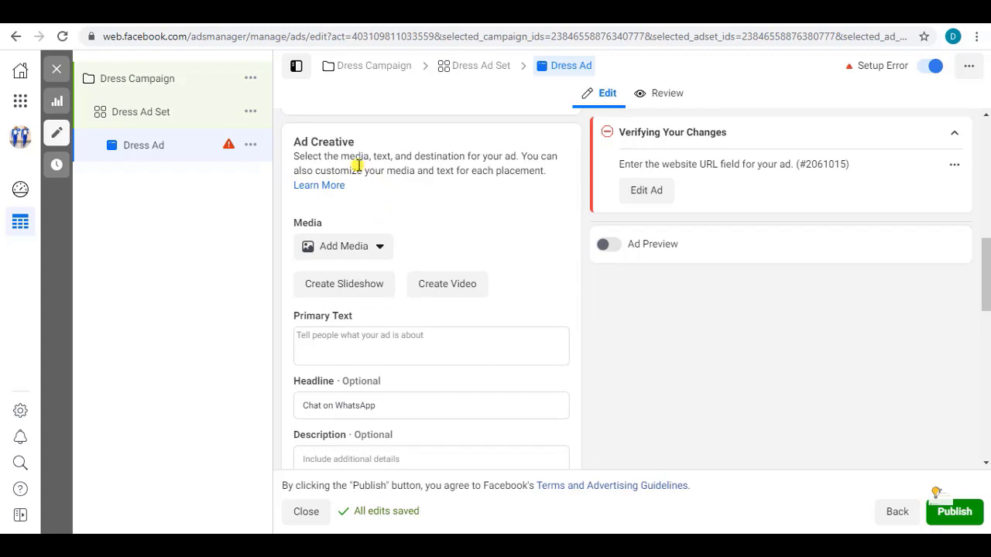
{"action": "left_click_drag", "start_coordinate": [293, 143], "coordinate": [345, 143]}
{"action": "left_click", "coordinate": [345, 144]}
{"action": "scroll", "coordinate": [407, 169], "scroll_direction": "down", "scroll_amount": 5}
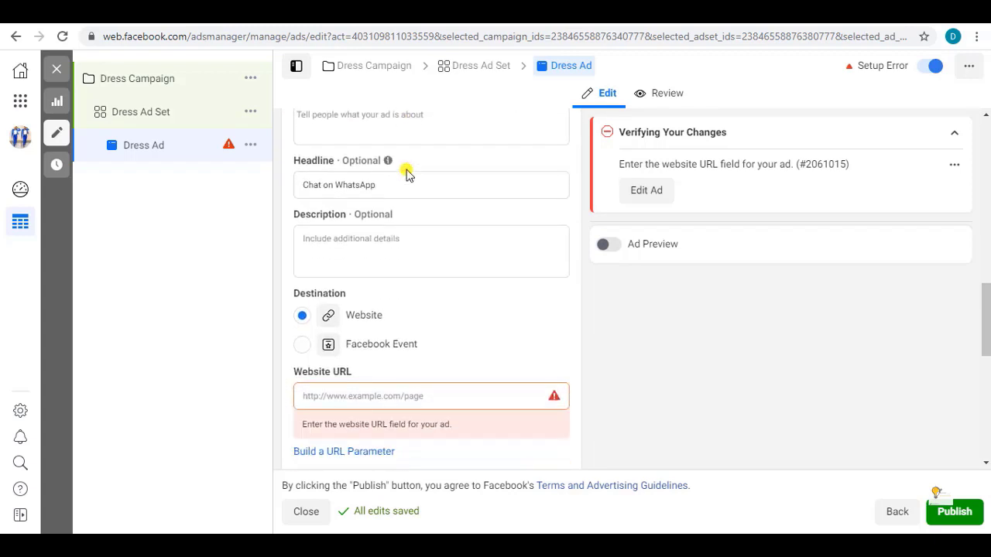
{"action": "scroll", "coordinate": [407, 169], "scroll_direction": "up", "scroll_amount": 2}
{"action": "scroll", "coordinate": [408, 170], "scroll_direction": "up", "scroll_amount": 2}
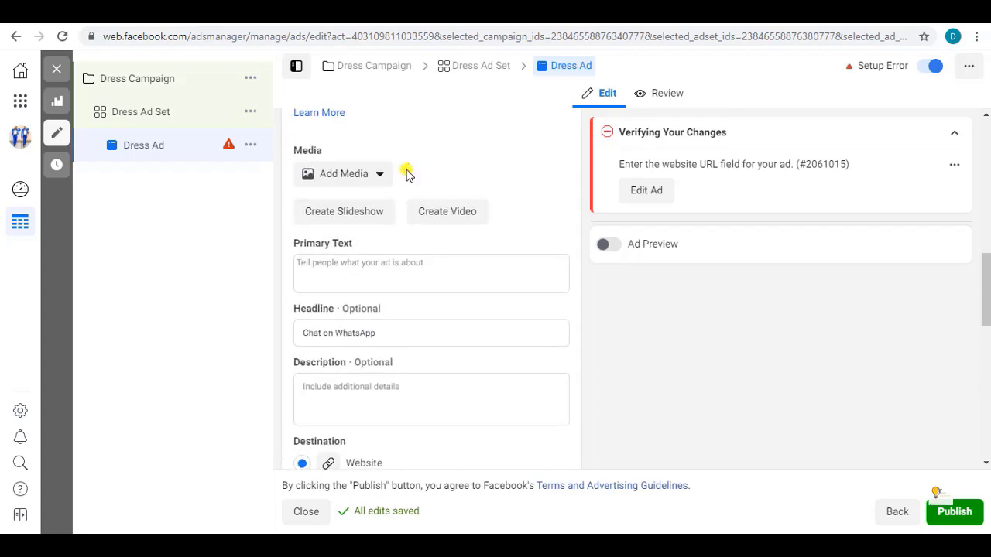
{"action": "scroll", "coordinate": [407, 173], "scroll_direction": "up", "scroll_amount": 2}
{"action": "scroll", "coordinate": [407, 173], "scroll_direction": "down", "scroll_amount": 1}
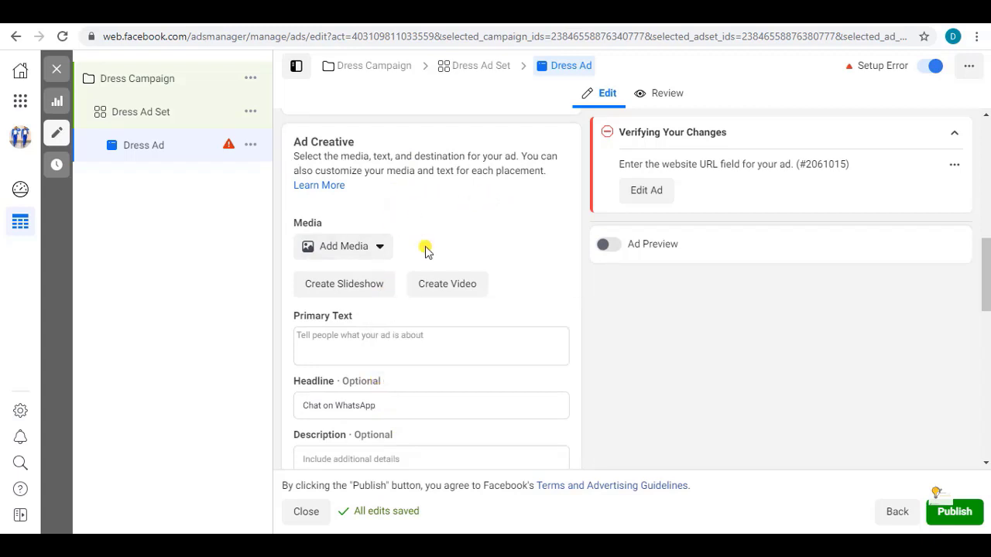
{"action": "scroll", "coordinate": [423, 254], "scroll_direction": "down", "scroll_amount": 1}
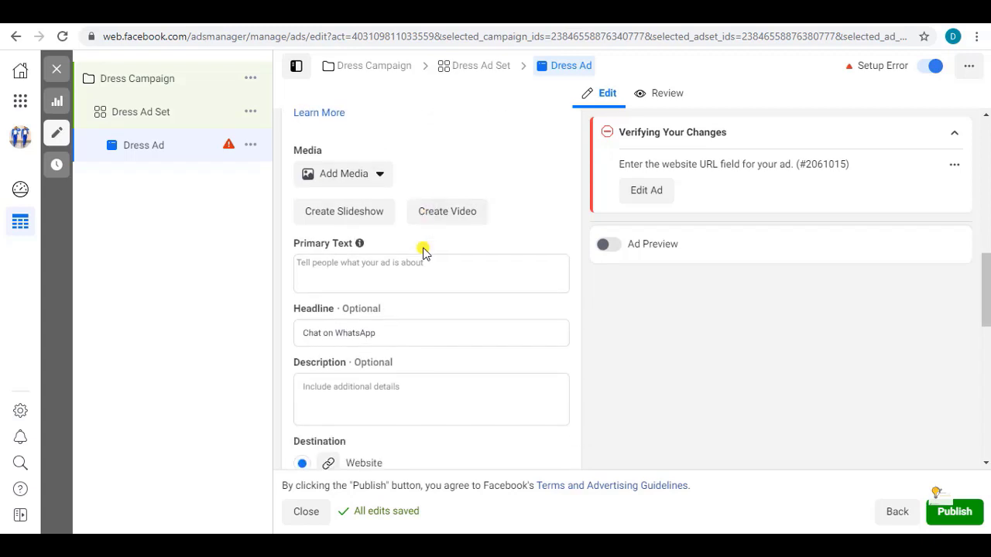
{"action": "scroll", "coordinate": [423, 253], "scroll_direction": "down", "scroll_amount": 3}
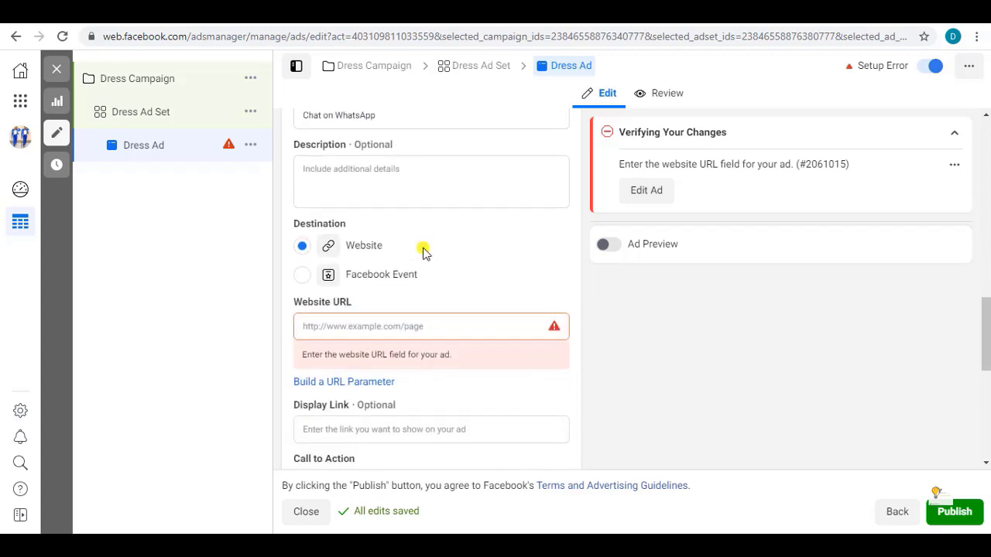
{"action": "scroll", "coordinate": [423, 253], "scroll_direction": "down", "scroll_amount": 2}
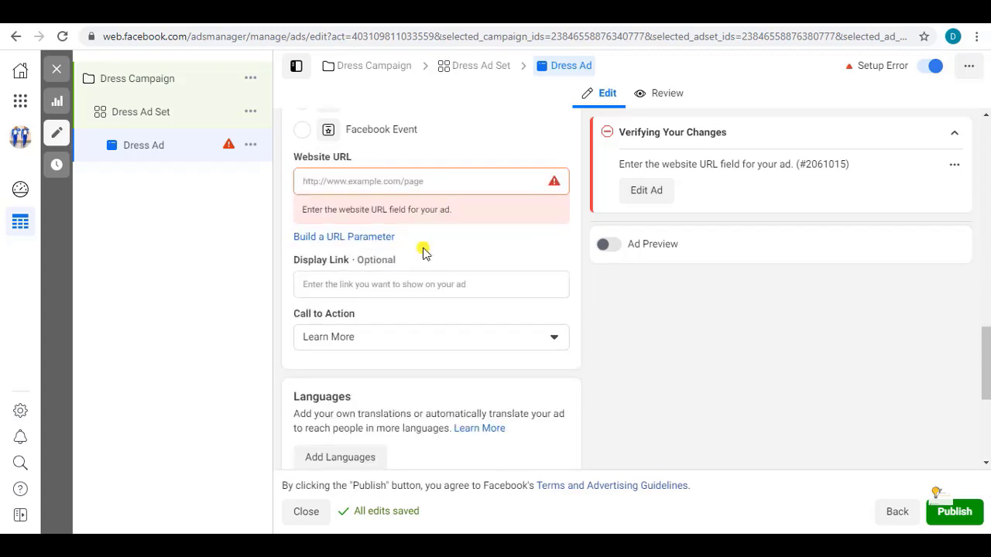
{"action": "scroll", "coordinate": [424, 253], "scroll_direction": "up", "scroll_amount": 5}
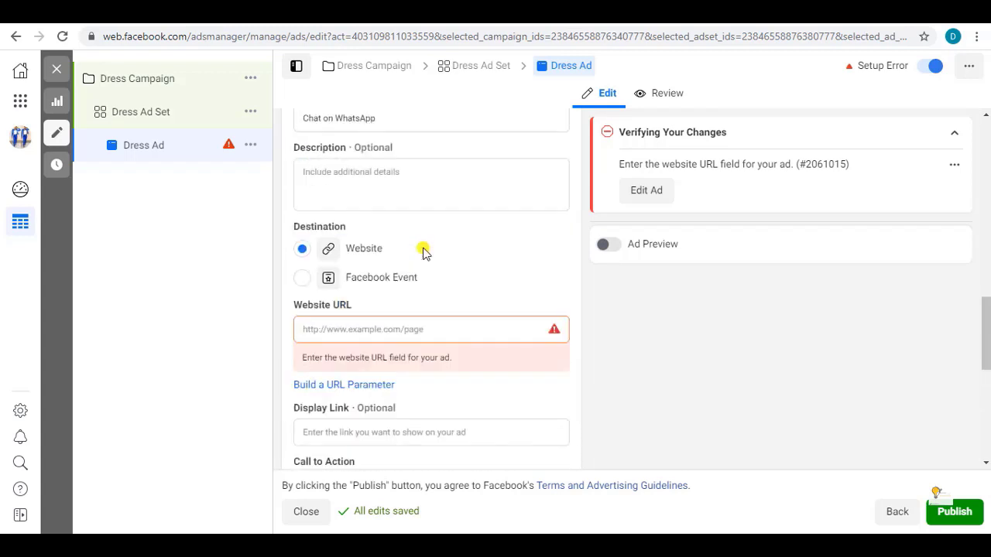
{"action": "scroll", "coordinate": [423, 253], "scroll_direction": "up", "scroll_amount": 1}
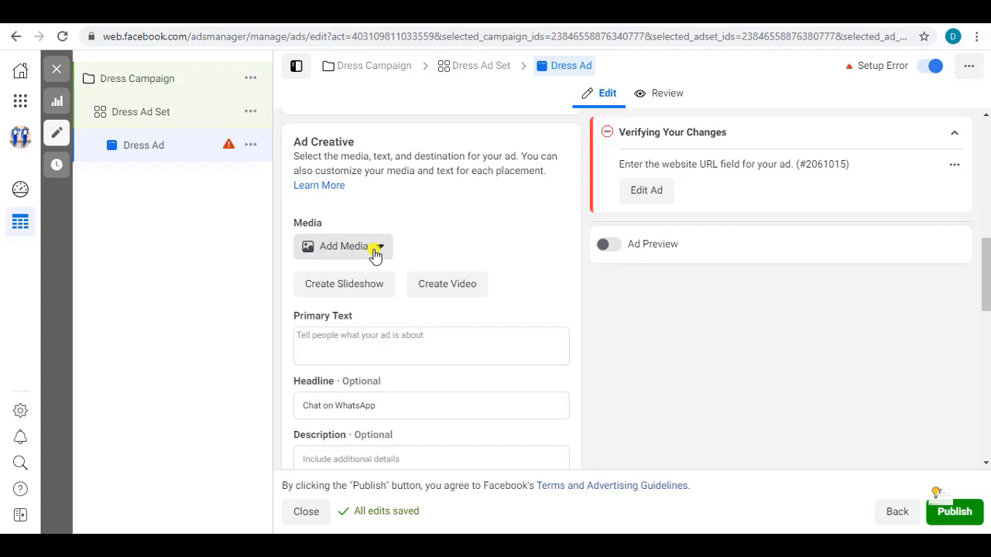
{"action": "scroll", "coordinate": [379, 256], "scroll_direction": "down", "scroll_amount": 2}
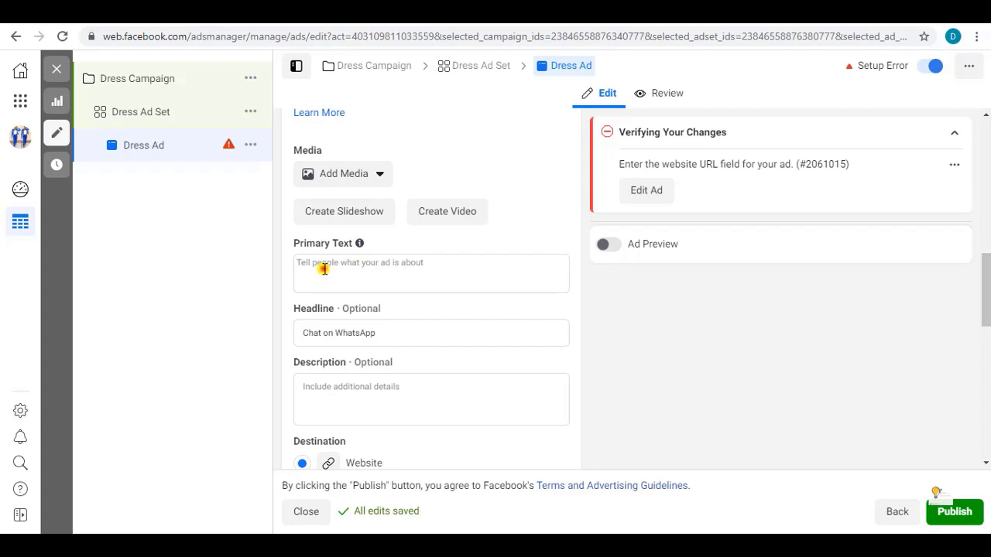
{"action": "left_click", "coordinate": [323, 268]}
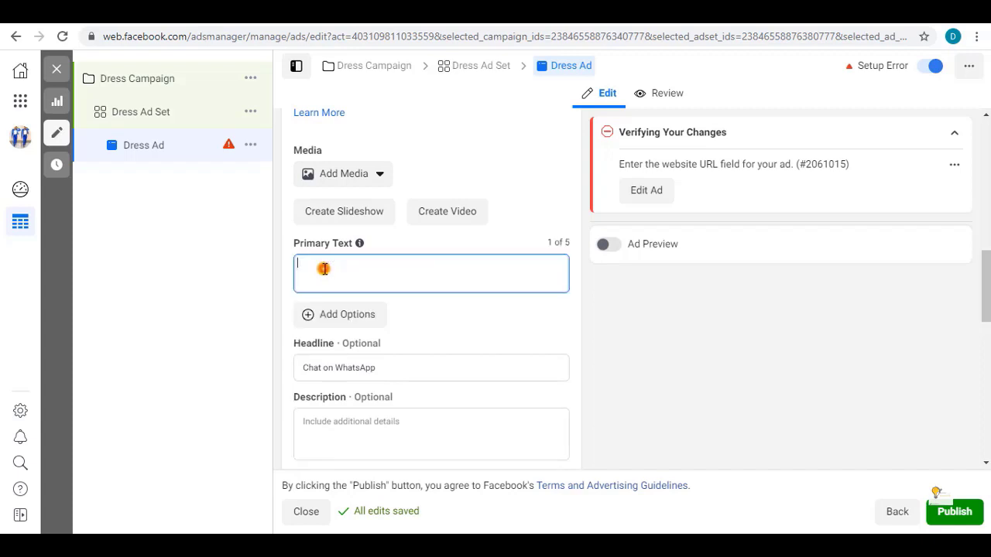
- Upload the dress image starting with 9626149_img from the Downloads folder as the ad's image and proceed to its placement cropping options
{"action": "left_click", "coordinate": [380, 178]}
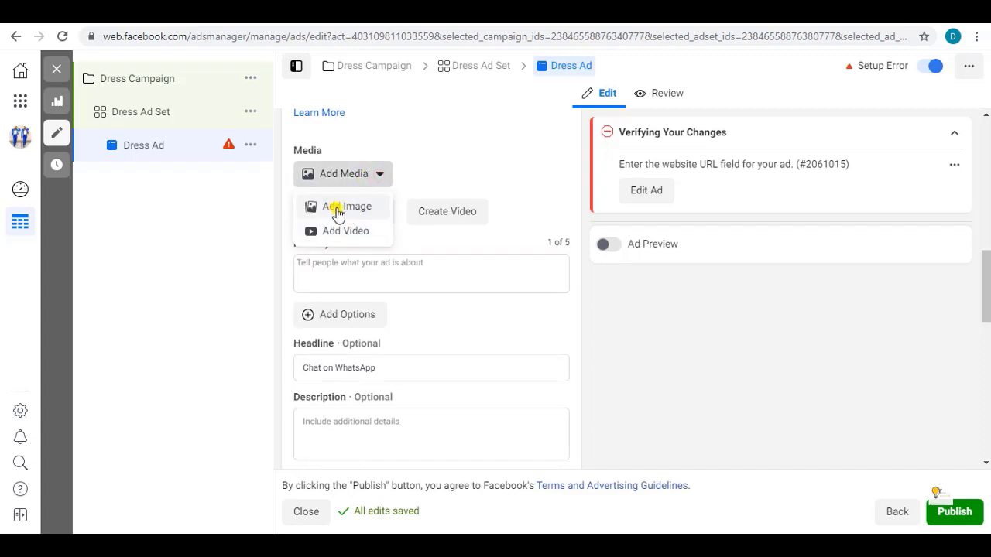
{"action": "left_click", "coordinate": [339, 209]}
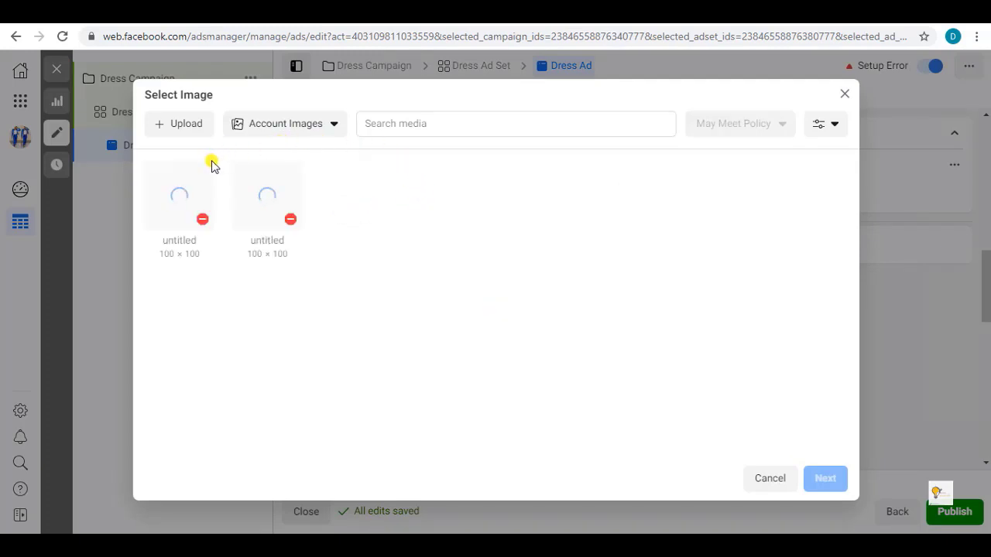
{"action": "left_click", "coordinate": [177, 124]}
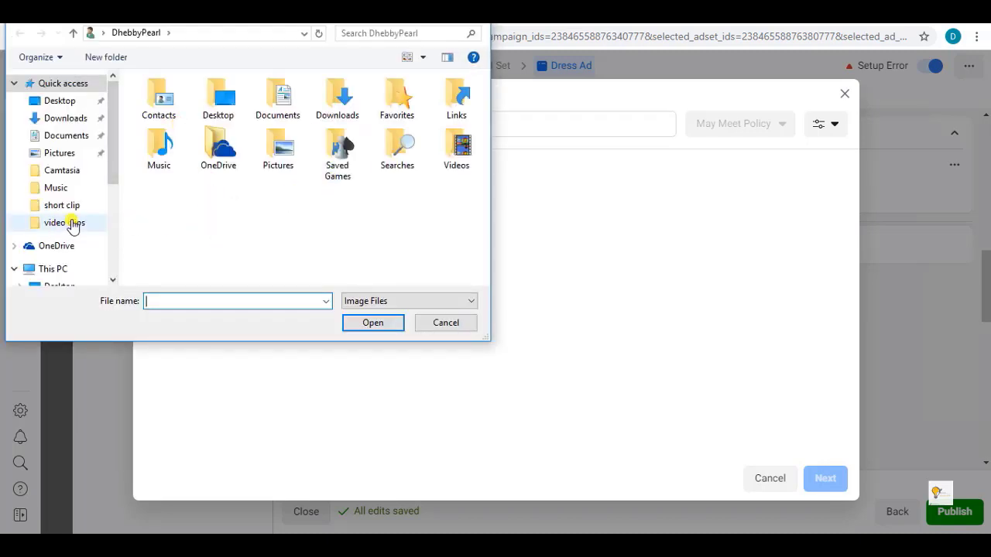
{"action": "scroll", "coordinate": [68, 208], "scroll_direction": "down", "scroll_amount": 3}
{"action": "scroll", "coordinate": [69, 214], "scroll_direction": "down", "scroll_amount": 1}
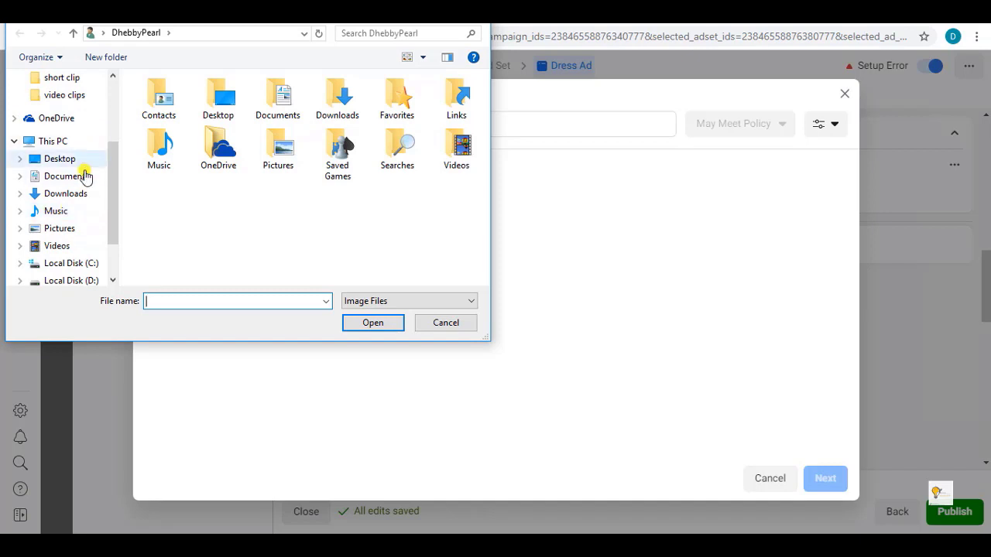
{"action": "left_click", "coordinate": [61, 198]}
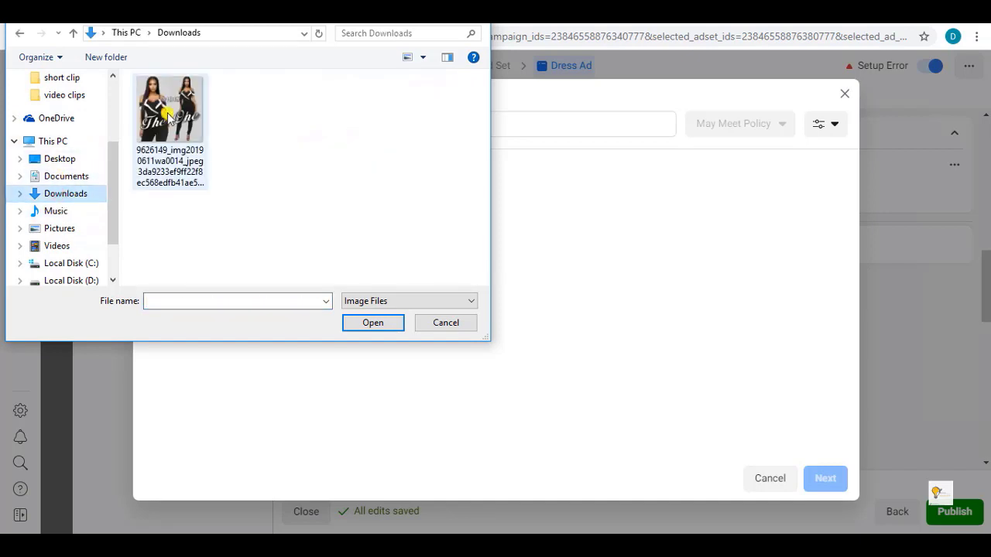
{"action": "left_click", "coordinate": [169, 117]}
{"action": "left_click", "coordinate": [385, 331]}
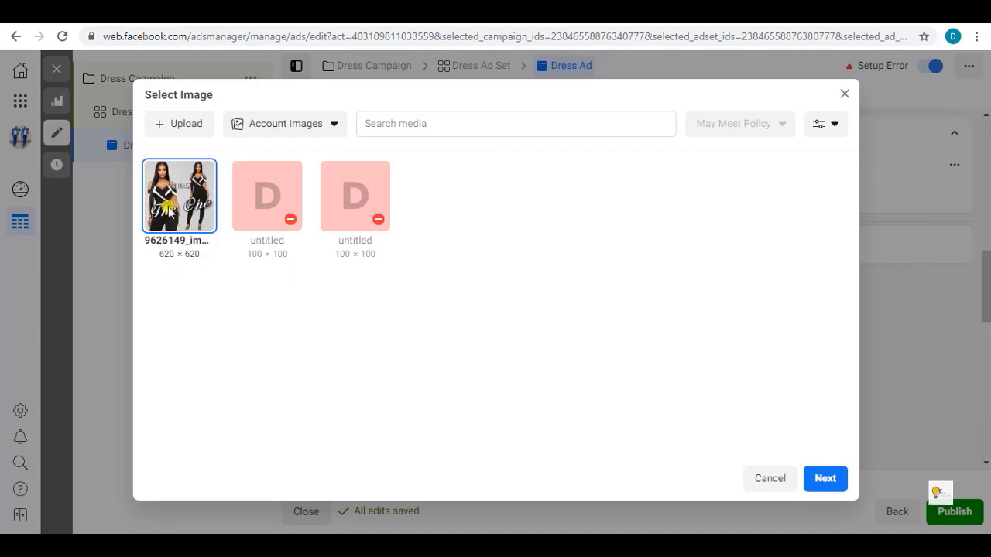
{"action": "left_click", "coordinate": [826, 479]}
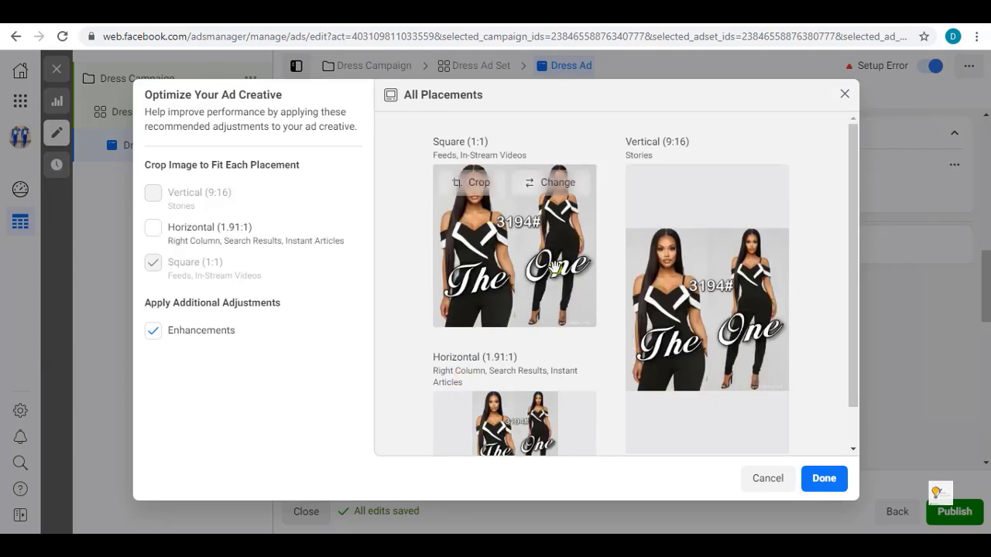
- Try the Horizontal (1.91:1) crop for the dress image, turn it back off and accept the placement adjustments with Enhancements on
{"action": "scroll", "coordinate": [541, 279], "scroll_direction": "down", "scroll_amount": 1}
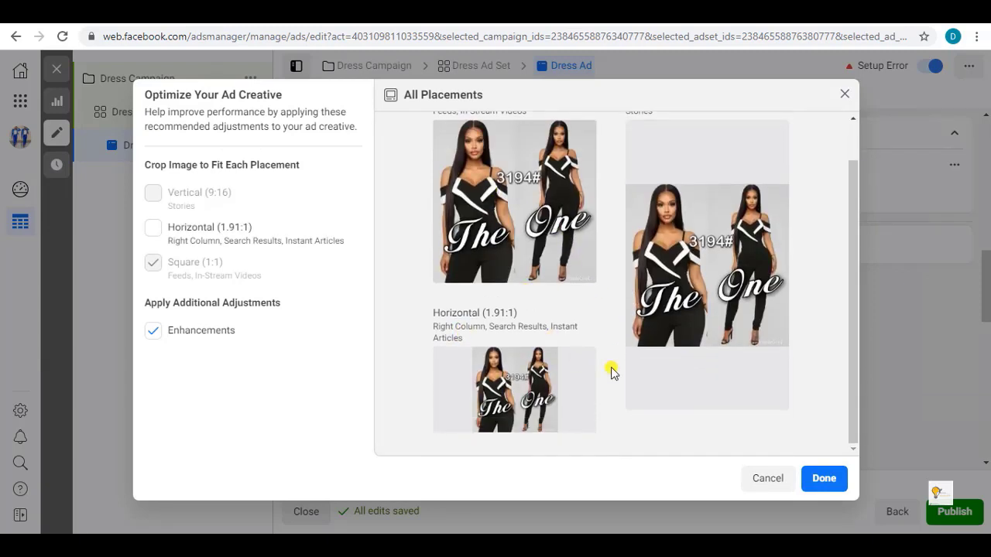
{"action": "scroll", "coordinate": [532, 277], "scroll_direction": "up", "scroll_amount": 1}
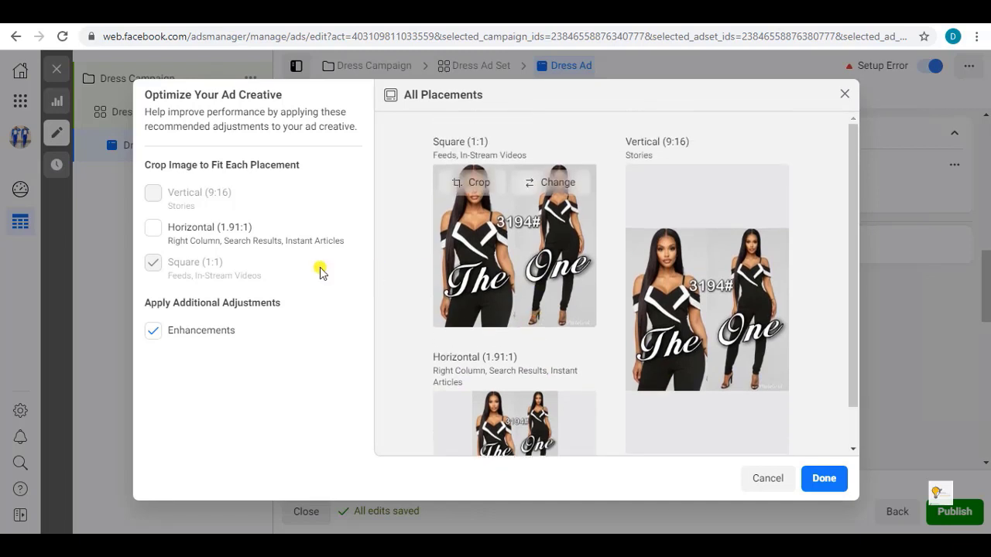
{"action": "left_click", "coordinate": [153, 231]}
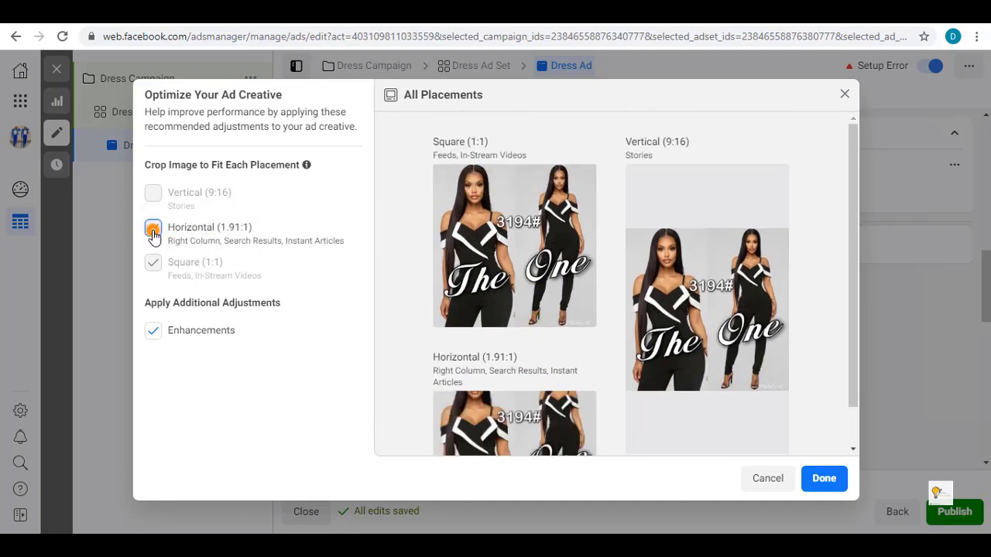
{"action": "scroll", "coordinate": [511, 334], "scroll_direction": "down", "scroll_amount": 1}
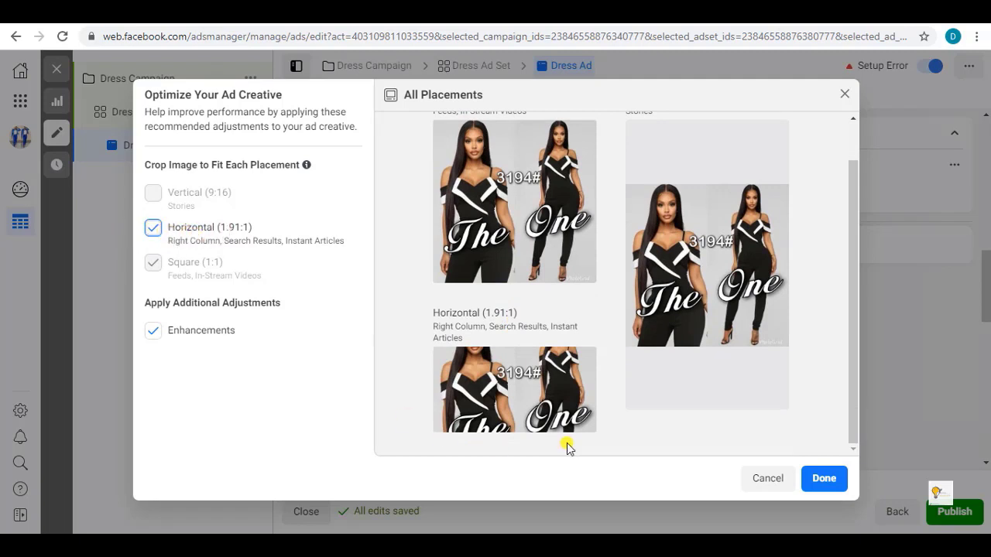
{"action": "mouse_move", "coordinate": [528, 391]}
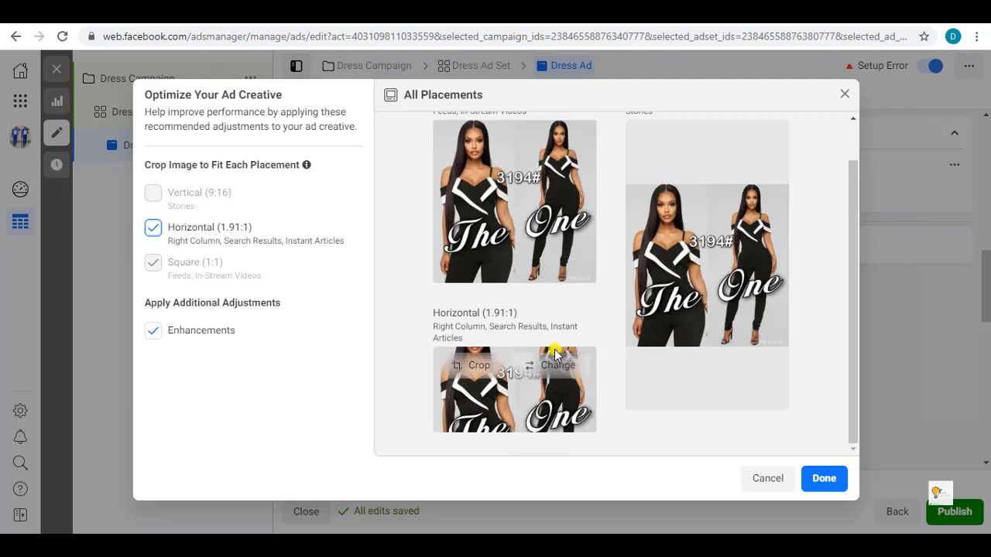
{"action": "left_click", "coordinate": [153, 229]}
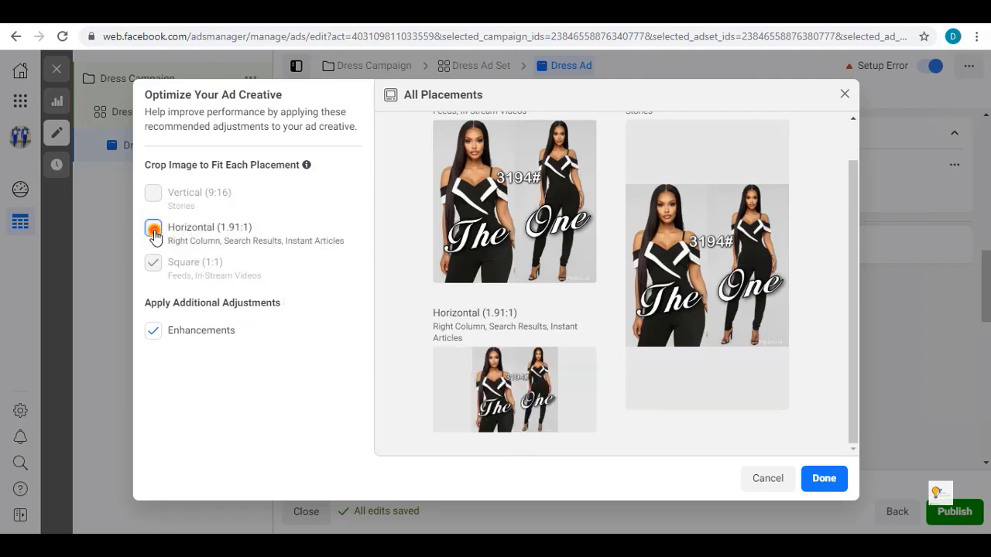
{"action": "mouse_move", "coordinate": [505, 395]}
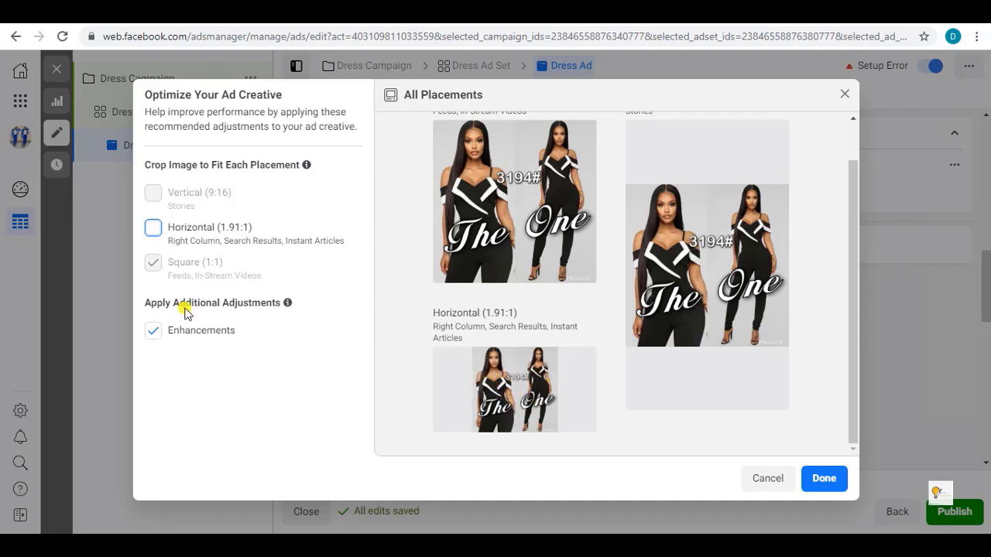
{"action": "left_click", "coordinate": [821, 479]}
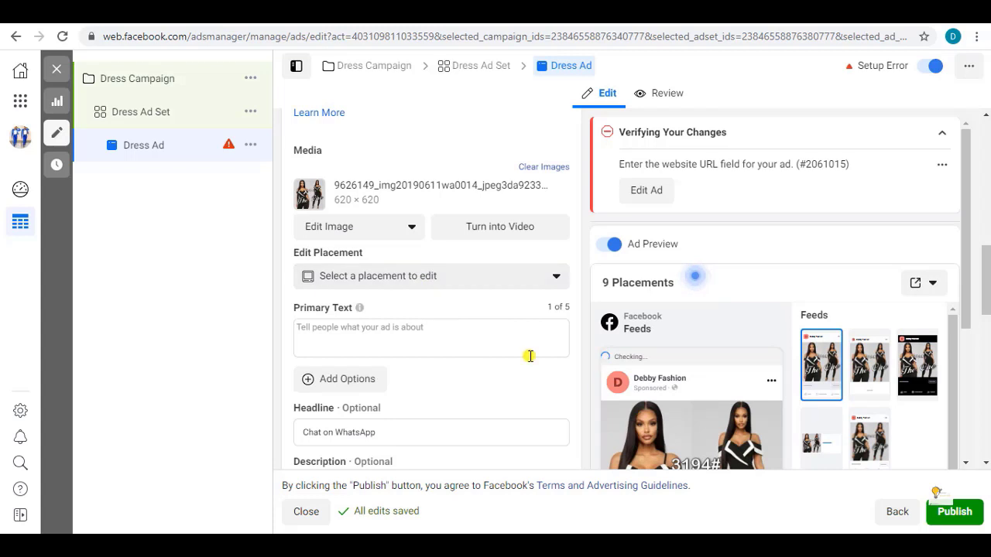
- Examine the ad's preview across placements and the placement groups available for editing
{"action": "scroll", "coordinate": [716, 300], "scroll_direction": "down", "scroll_amount": 2}
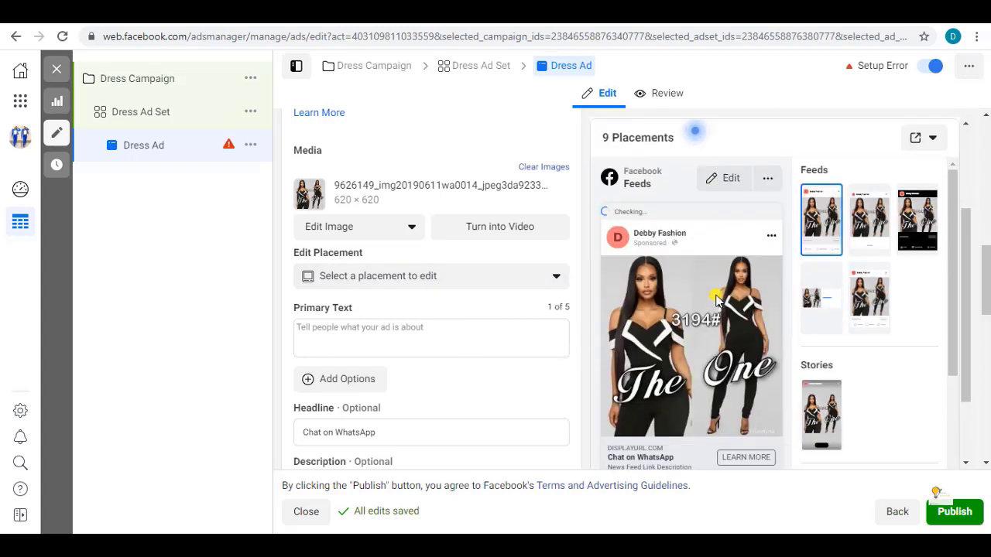
{"action": "scroll", "coordinate": [751, 319], "scroll_direction": "down", "scroll_amount": 1}
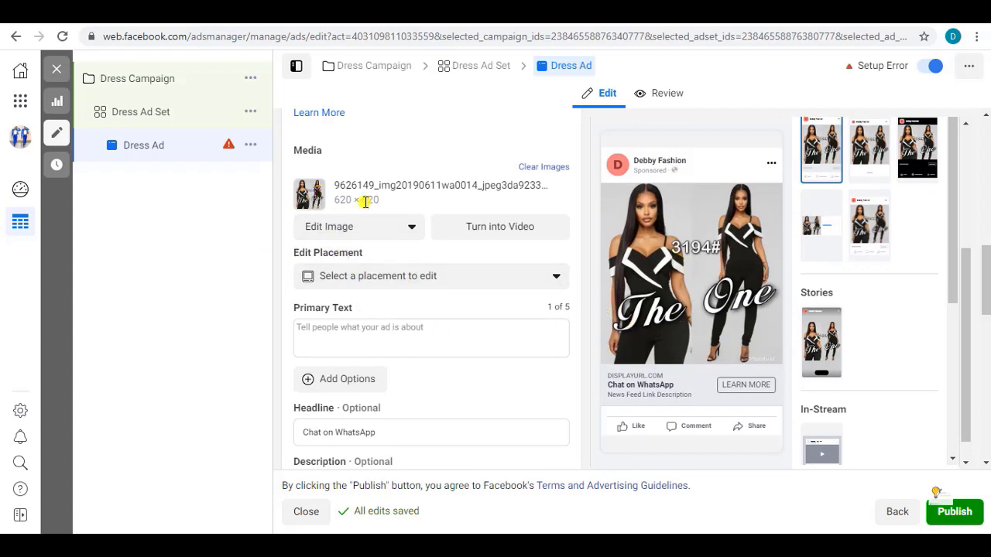
{"action": "scroll", "coordinate": [388, 224], "scroll_direction": "down", "scroll_amount": 1}
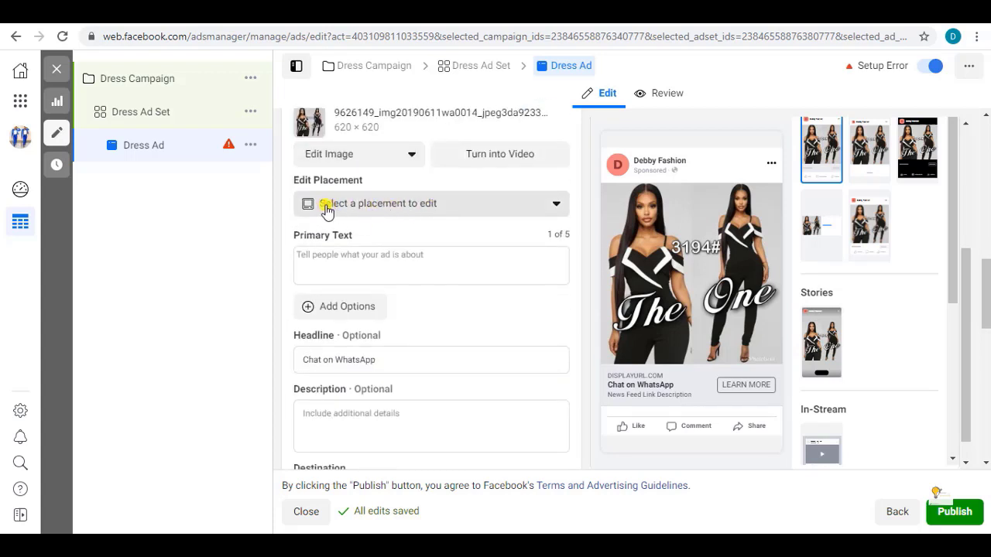
{"action": "left_click", "coordinate": [491, 207]}
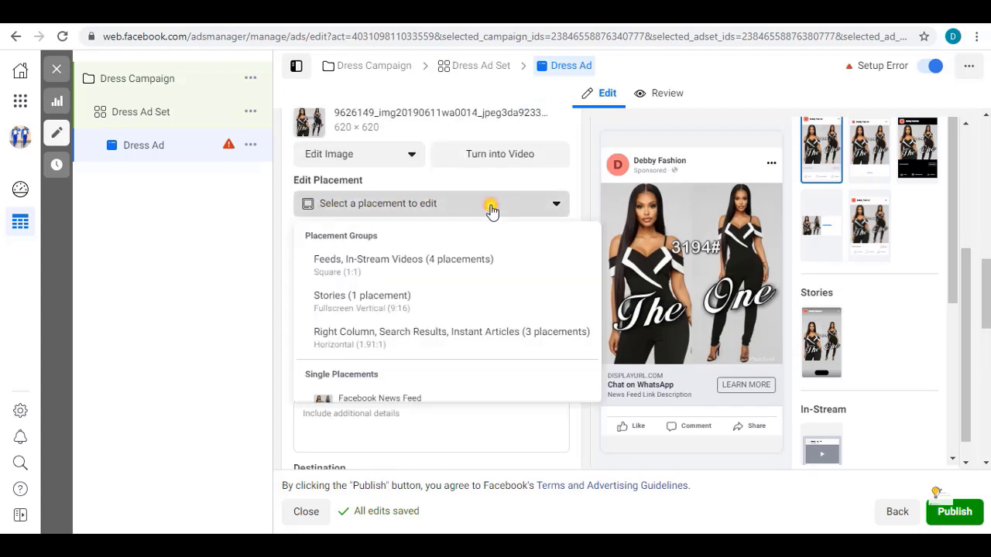
{"action": "left_click", "coordinate": [490, 208]}
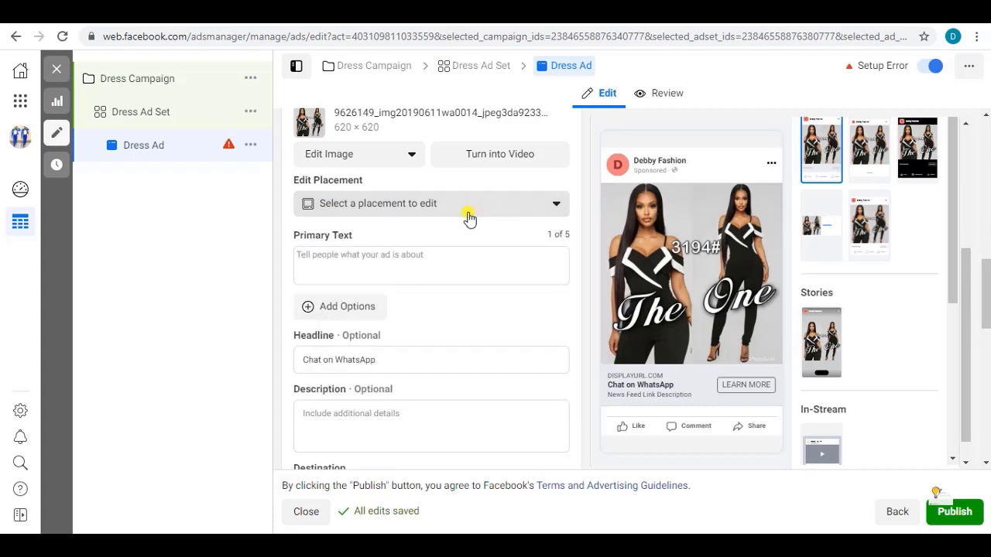
- Switch to the Word document and copy section 3.5's introductory paragraph with its first two bullet points
{"action": "scroll", "coordinate": [469, 214], "scroll_direction": "down", "scroll_amount": 1}
{"action": "left_click", "coordinate": [357, 190]}
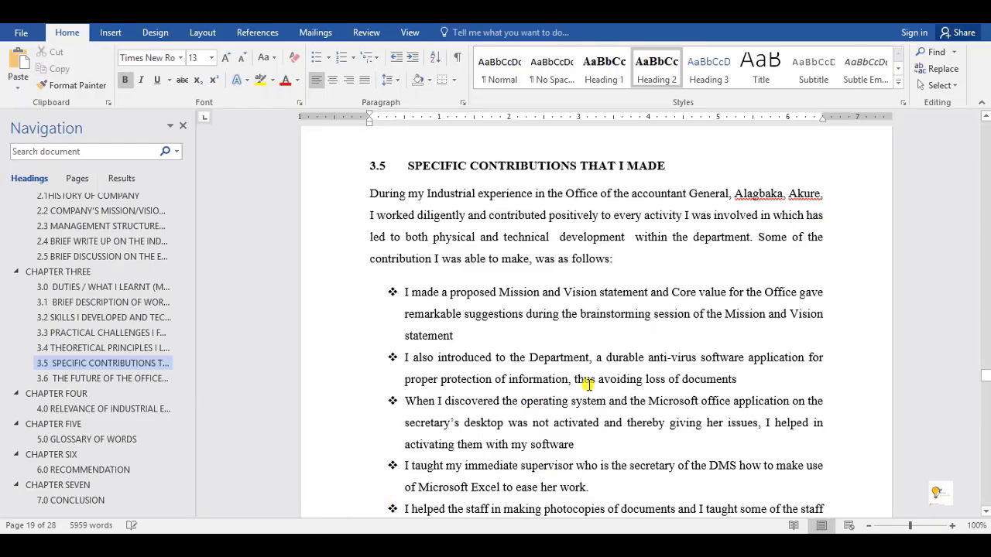
{"action": "left_click_drag", "start_coordinate": [739, 380], "coordinate": [374, 193]}
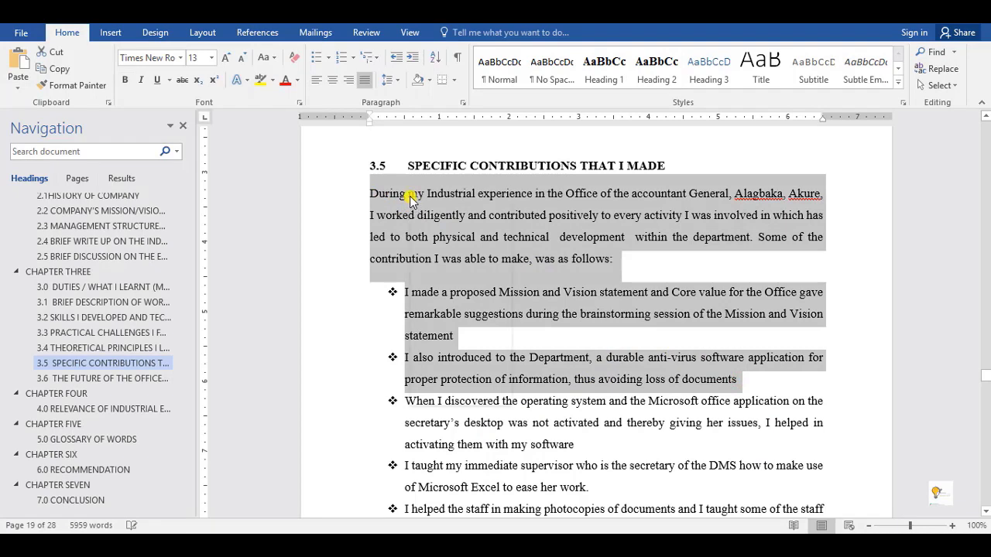
{"action": "right_click", "coordinate": [409, 194]}
{"action": "left_click", "coordinate": [436, 230]}
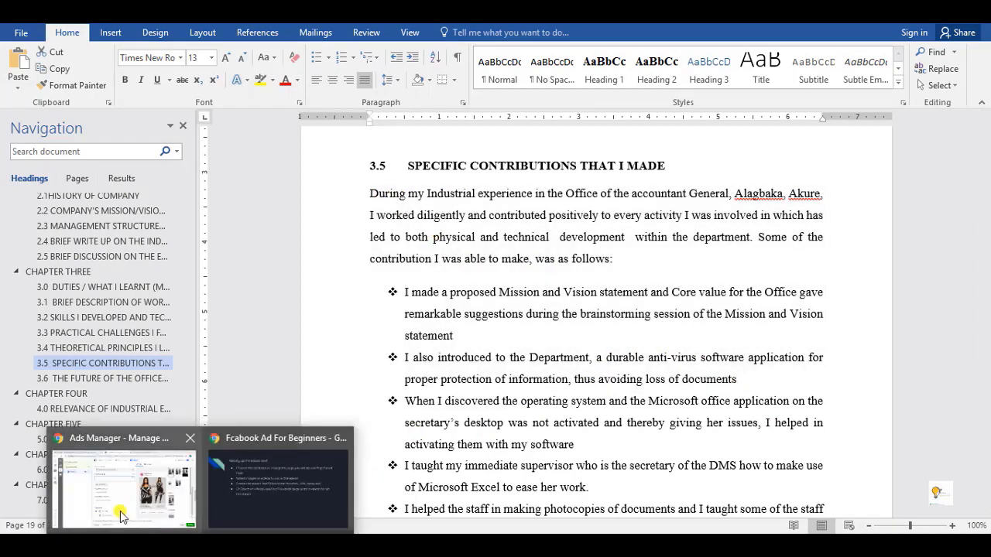
- Switch back to Ads Manager and paste the copied passage as the ad's primary text
{"action": "left_click", "coordinate": [120, 499]}
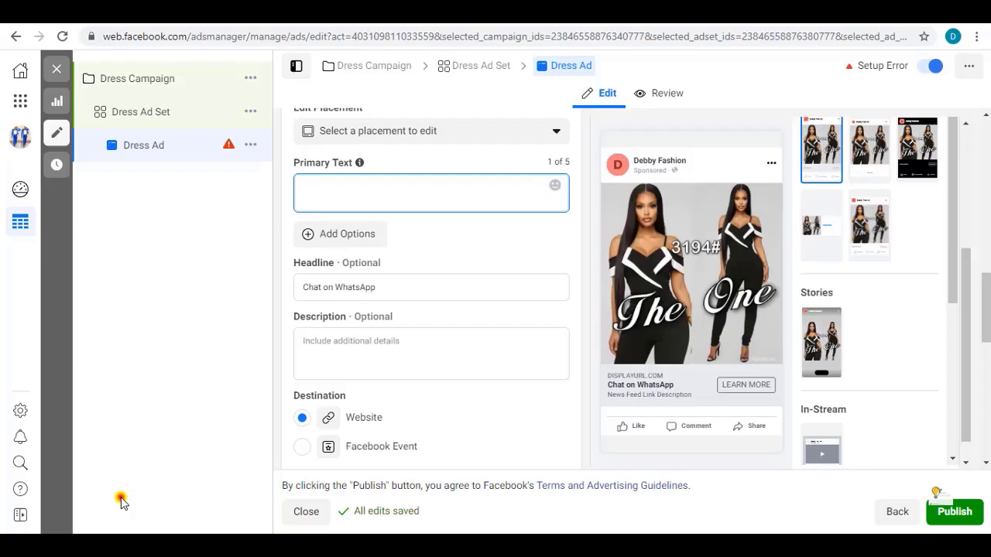
{"action": "right_click", "coordinate": [323, 192]}
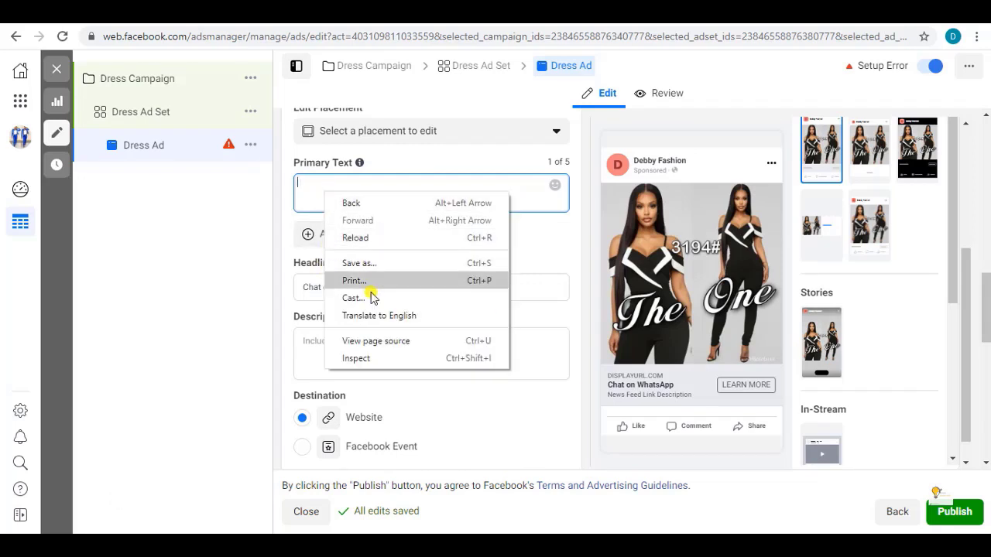
{"action": "left_click", "coordinate": [316, 184]}
{"action": "right_click", "coordinate": [316, 183]}
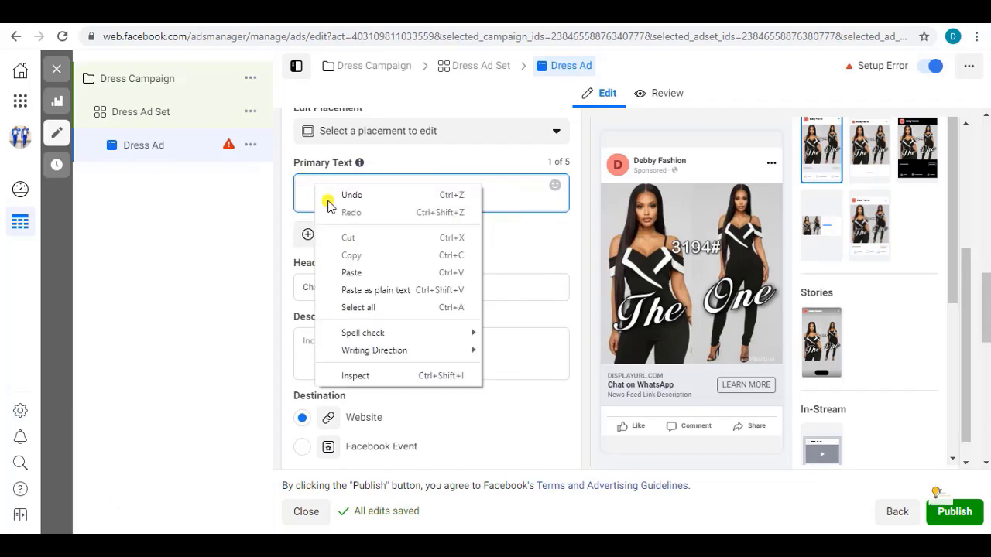
{"action": "left_click", "coordinate": [351, 272]}
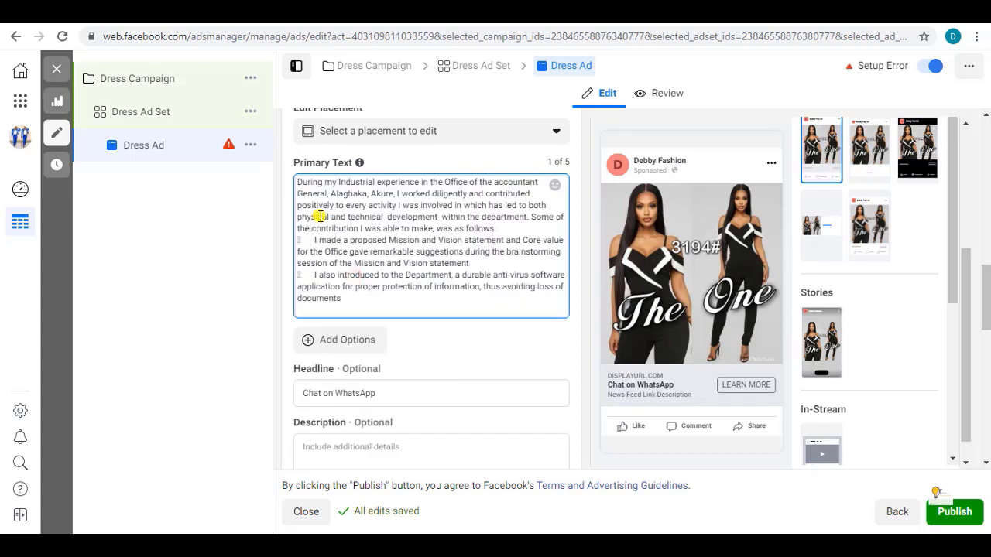
- Insert blank lines in the primary text after "was as follows:", after the first bullet point and after "Akure,"
{"action": "left_click", "coordinate": [512, 230]}
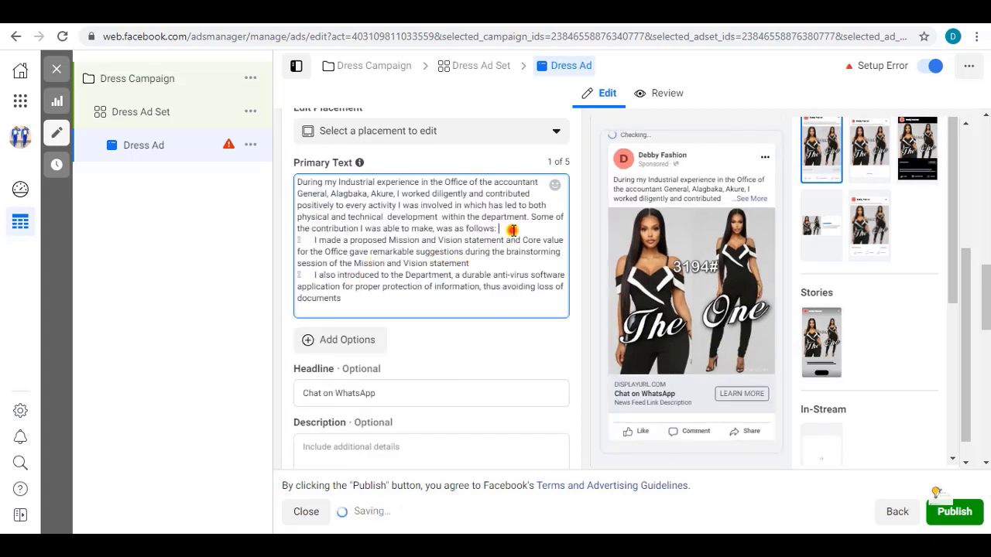
{"action": "key", "text": "Return"}
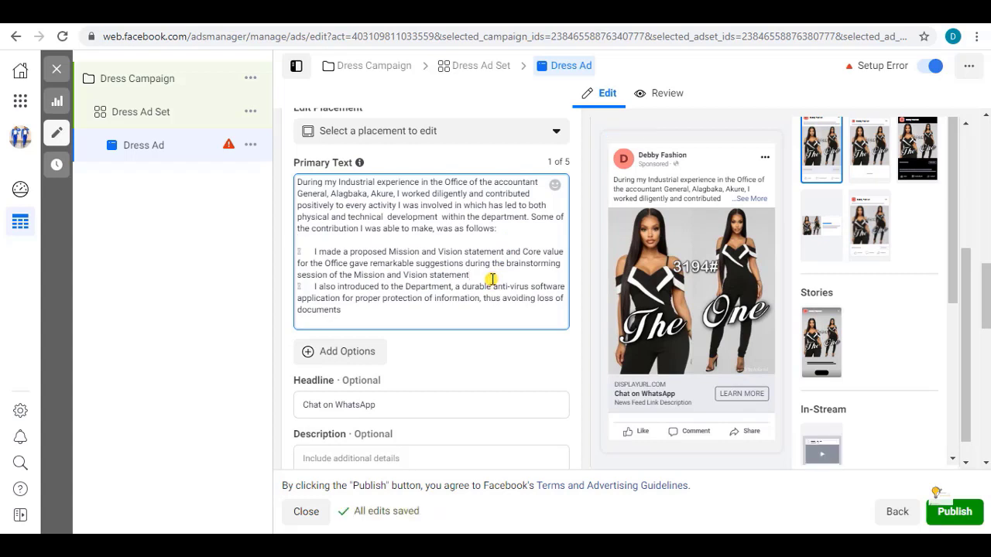
{"action": "left_click", "coordinate": [492, 279]}
{"action": "key", "text": "Return"}
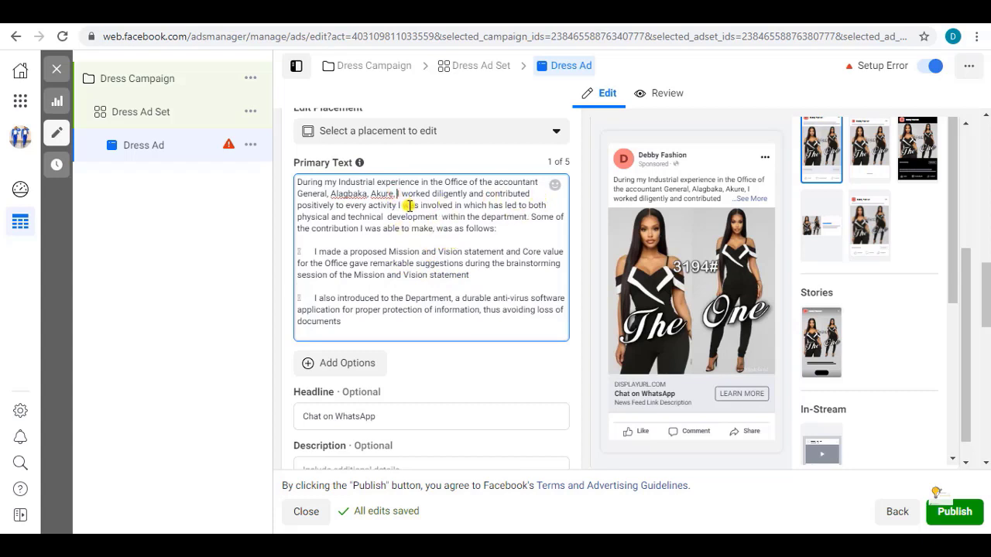
{"action": "key", "text": "Return"}
{"action": "key", "text": "Return"}
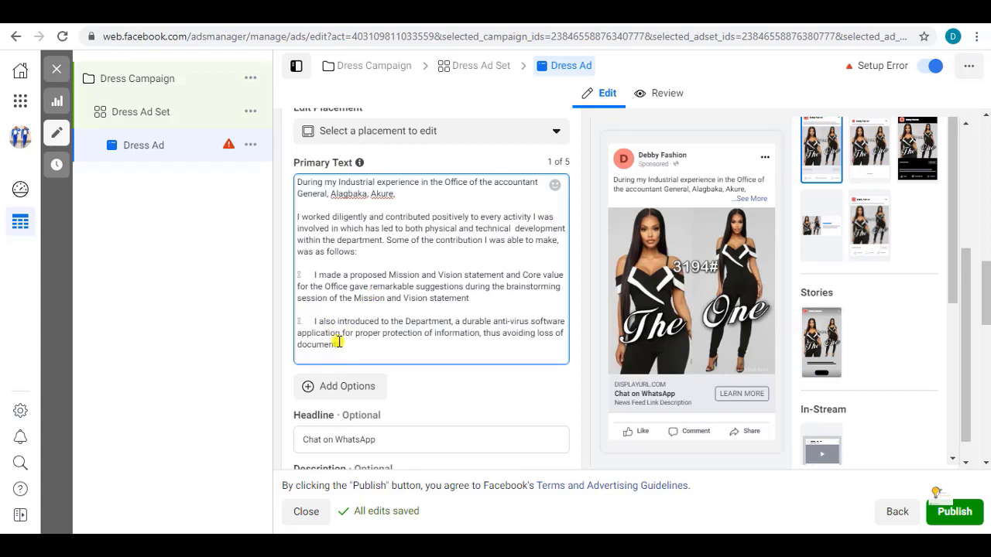
{"action": "left_click_drag", "start_coordinate": [343, 345], "coordinate": [370, 354]}
- Replace the ad's headline with "50% Off"
{"action": "scroll", "coordinate": [379, 309], "scroll_direction": "down", "scroll_amount": 2}
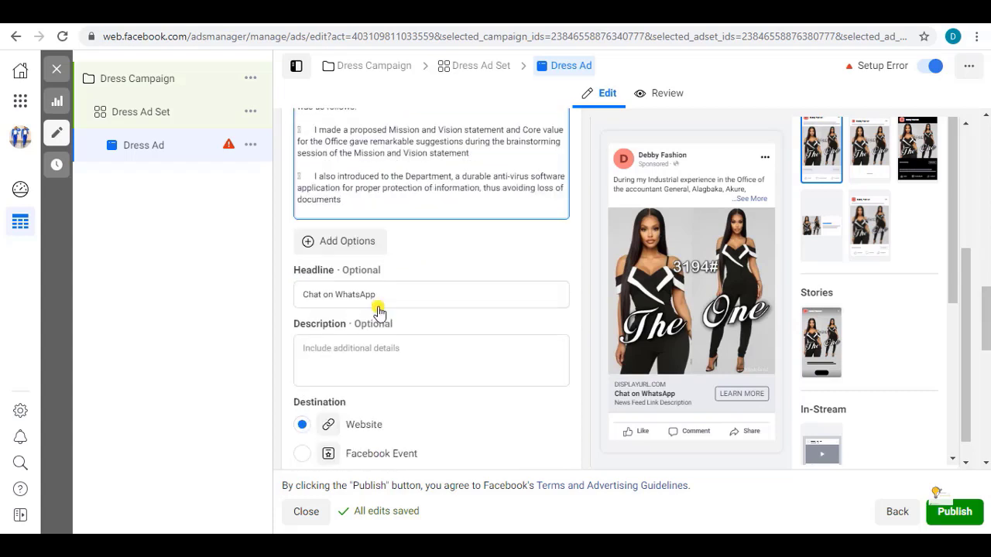
{"action": "scroll", "coordinate": [378, 309], "scroll_direction": "down", "scroll_amount": 1}
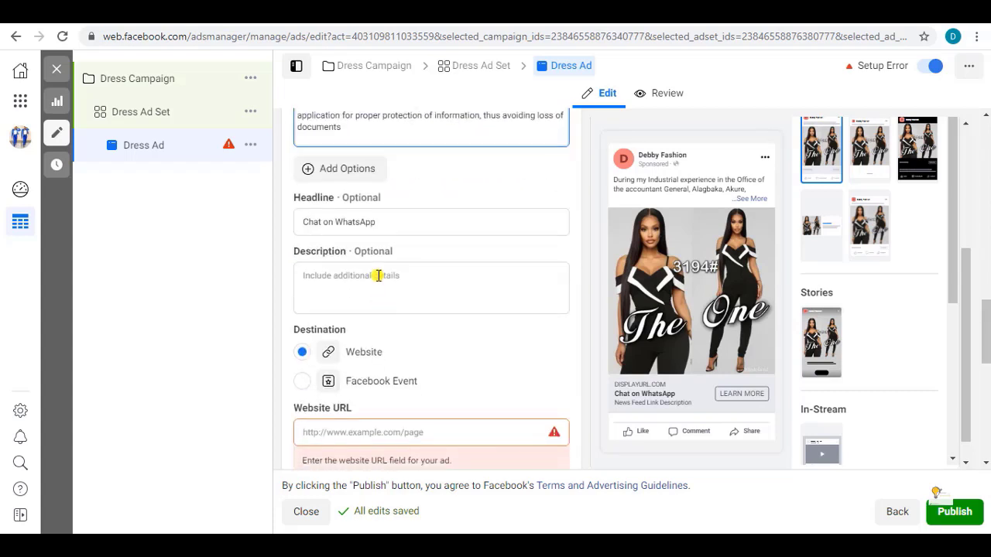
{"action": "left_click", "coordinate": [337, 224]}
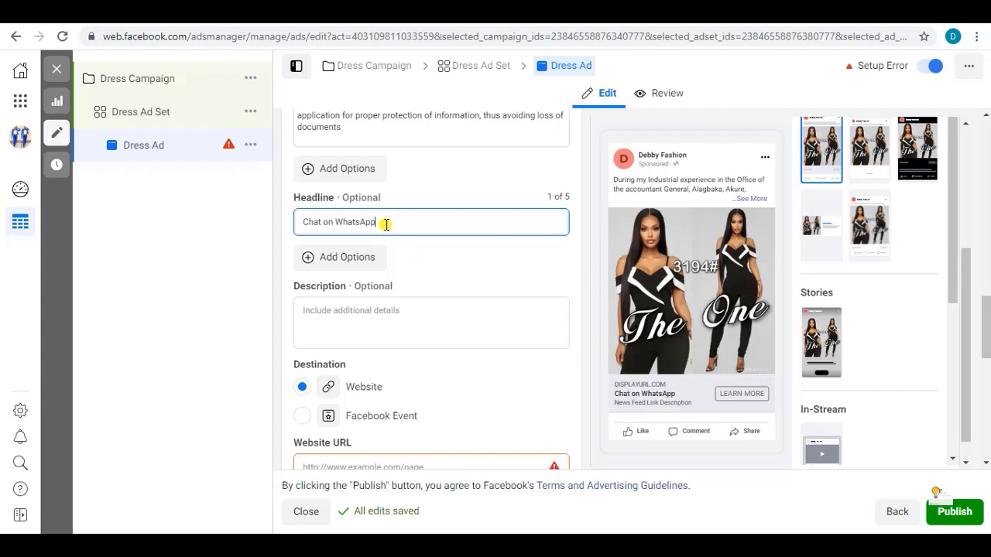
{"action": "left_click_drag", "start_coordinate": [354, 225], "coordinate": [292, 228]}
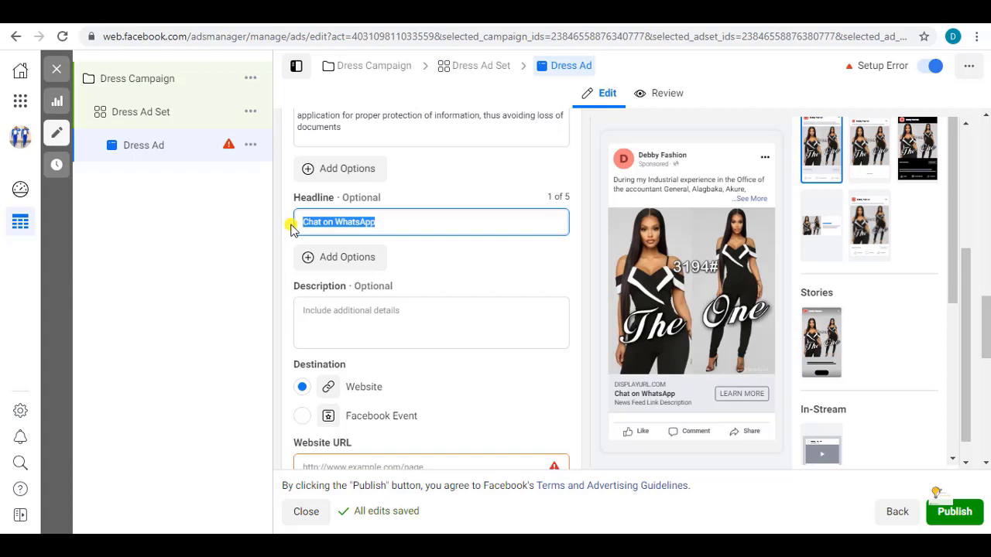
{"action": "type", "text": "%"}
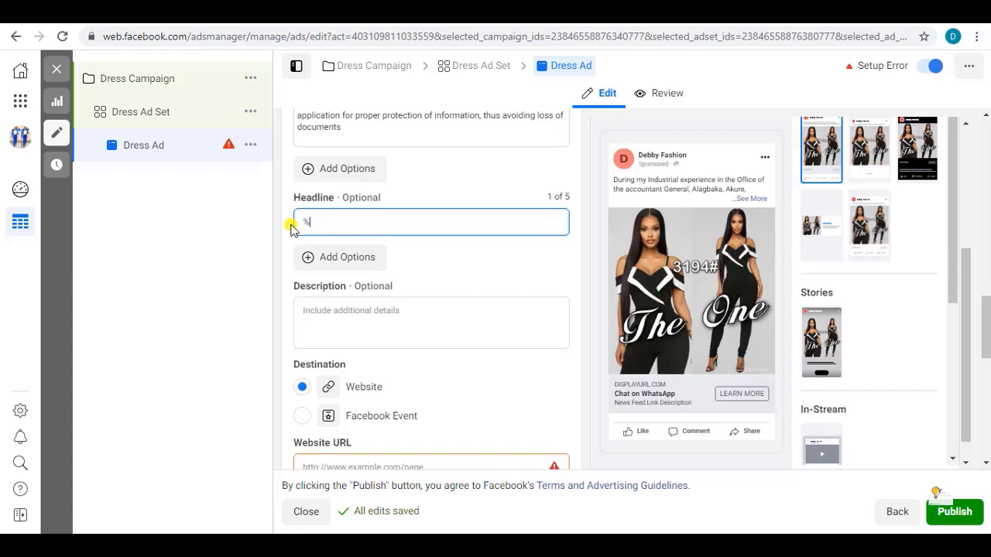
{"action": "type", "text": "0%"}
{"action": "key", "text": "BackSpace"}
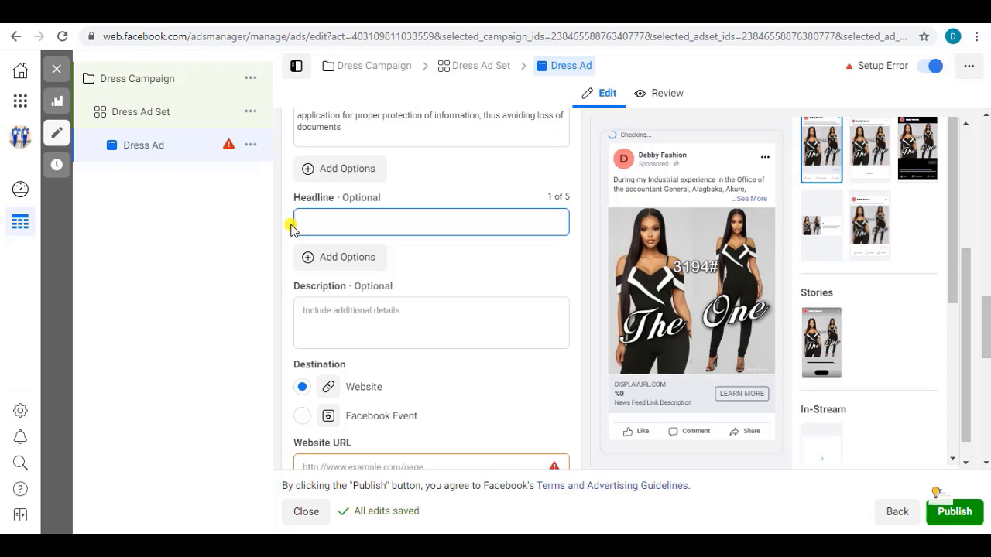
{"action": "type", "text": "500"}
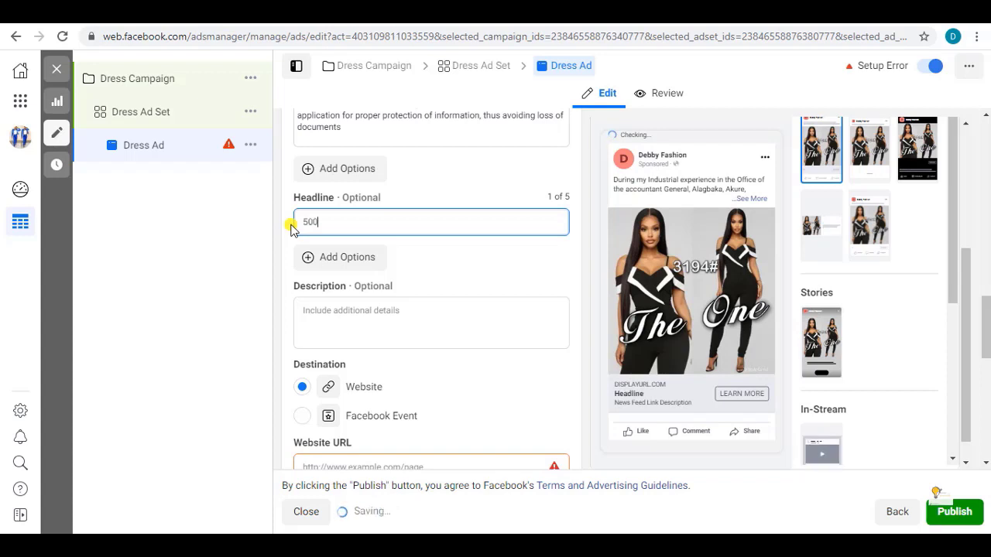
{"action": "key", "text": "BackSpace"}
{"action": "type", "text": "%"}
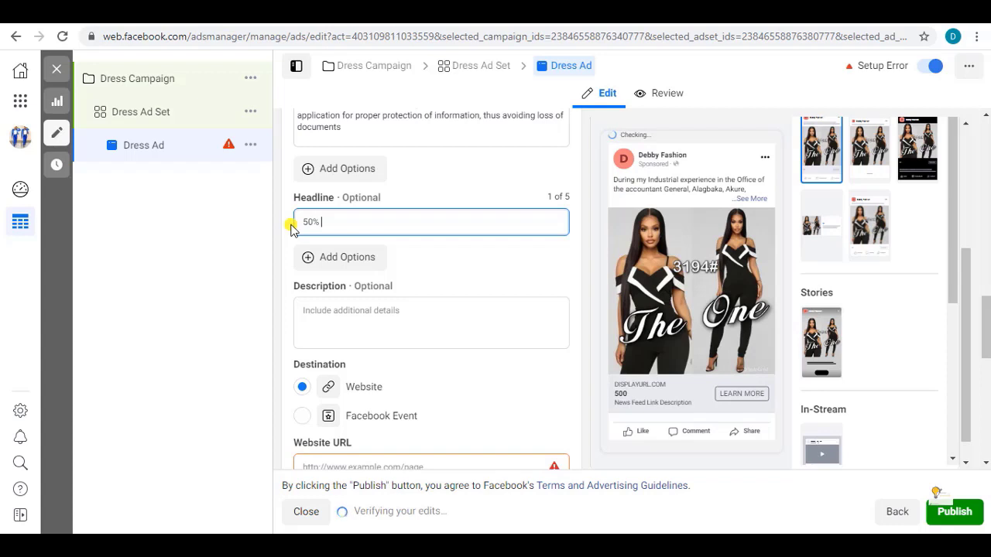
{"action": "type", "text": " Off"}
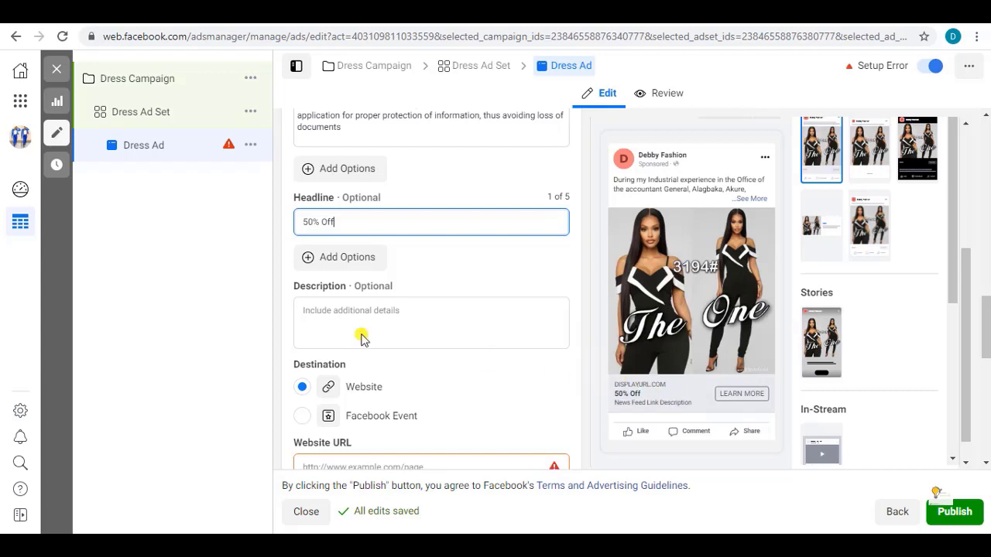
- Enter "Free shiping would be given to first 10" as the ad's description
{"action": "scroll", "coordinate": [369, 260], "scroll_direction": "down", "scroll_amount": 1}
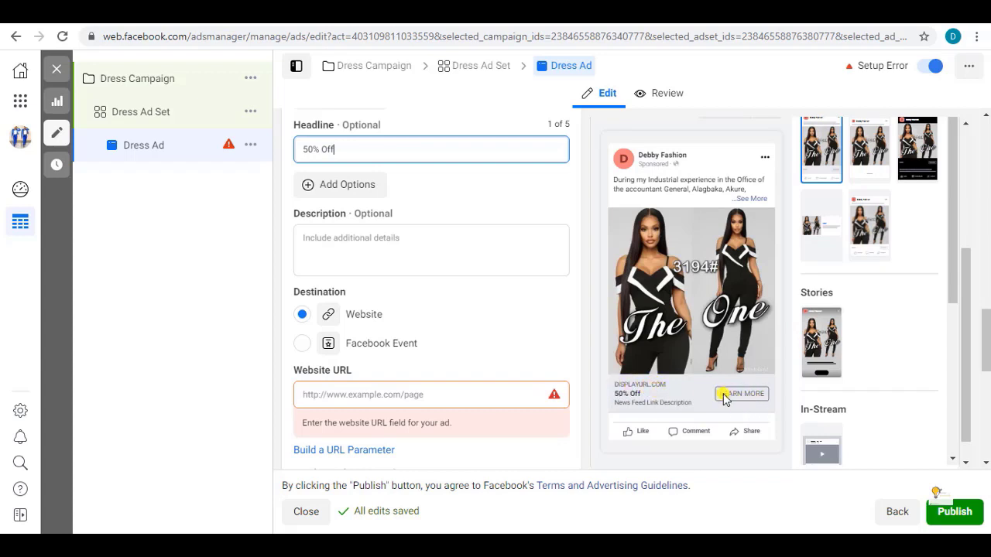
{"action": "left_click", "coordinate": [340, 252]}
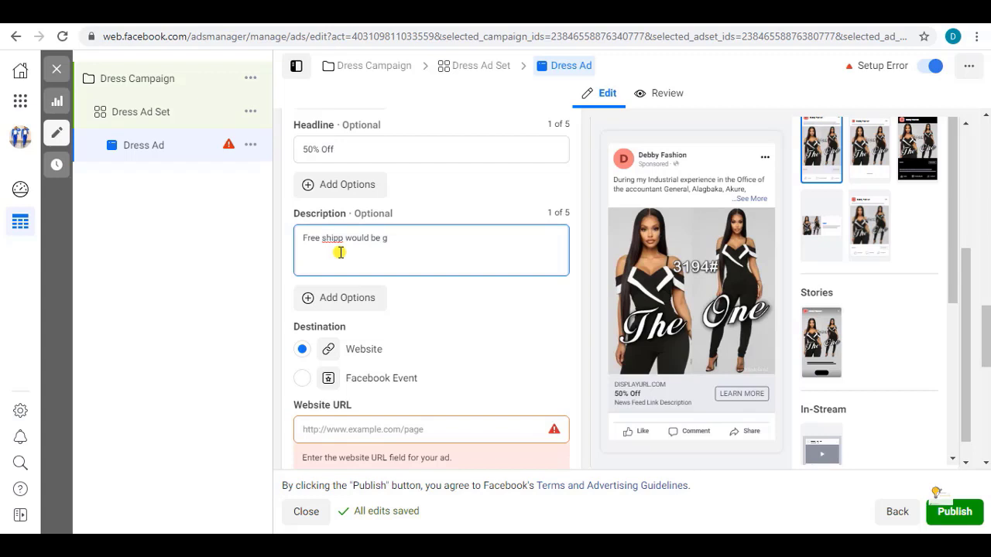
{"action": "type", "text": "iven to "}
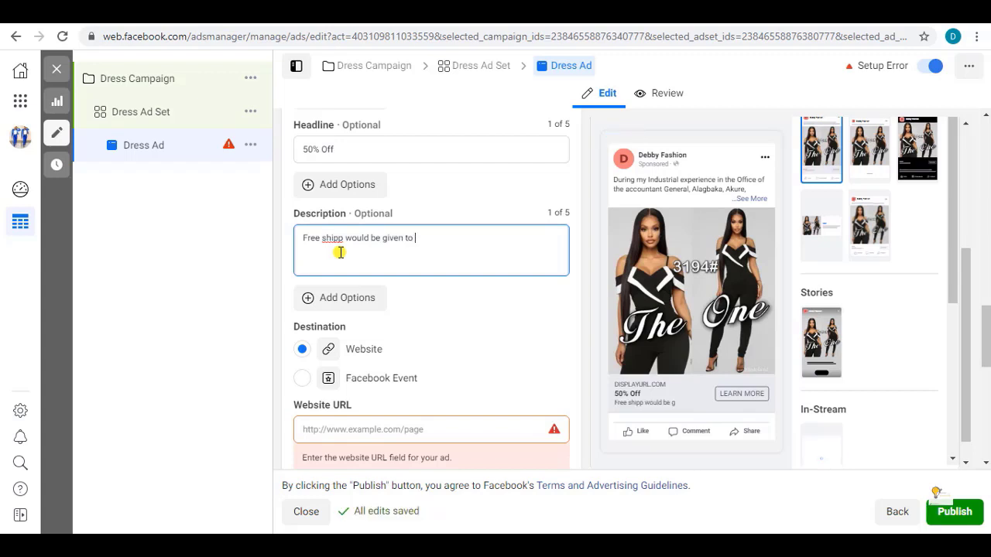
{"action": "type", "text": "first 10"}
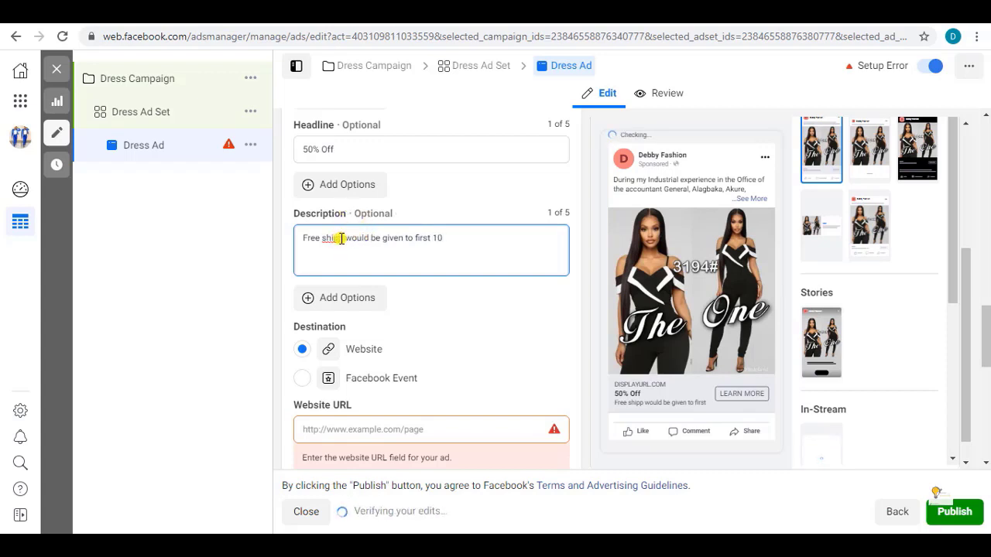
{"action": "left_click", "coordinate": [348, 240]}
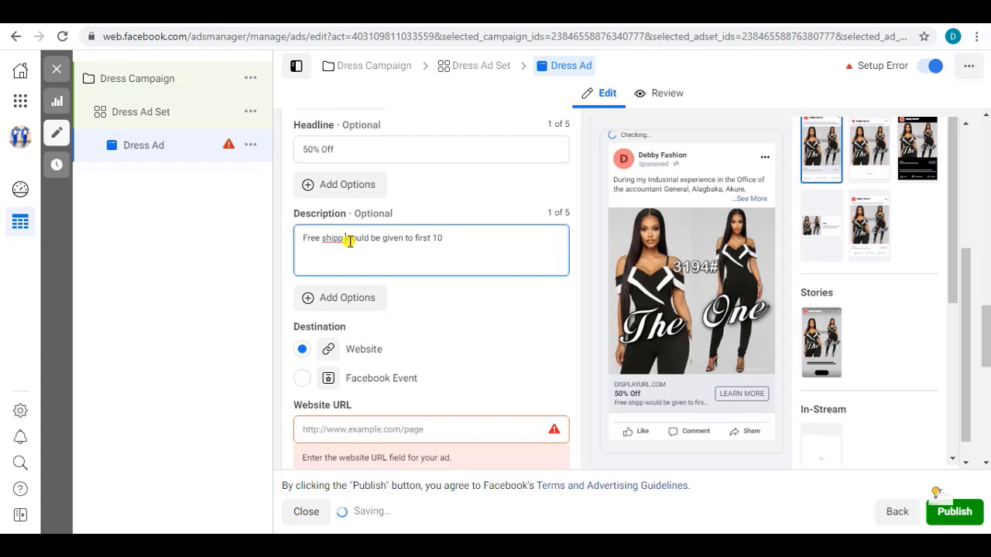
{"action": "type", "text": "in"}
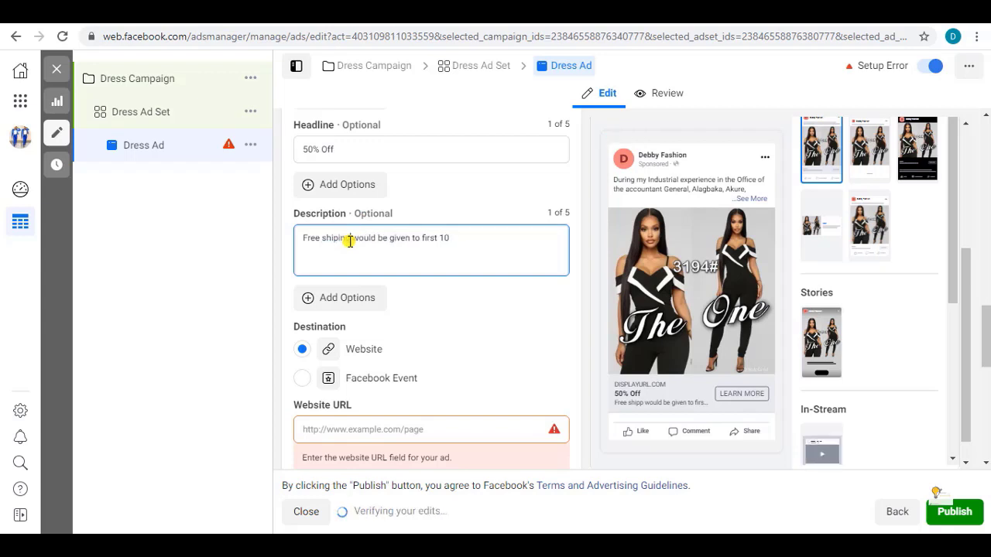
{"action": "type", "text": "g"}
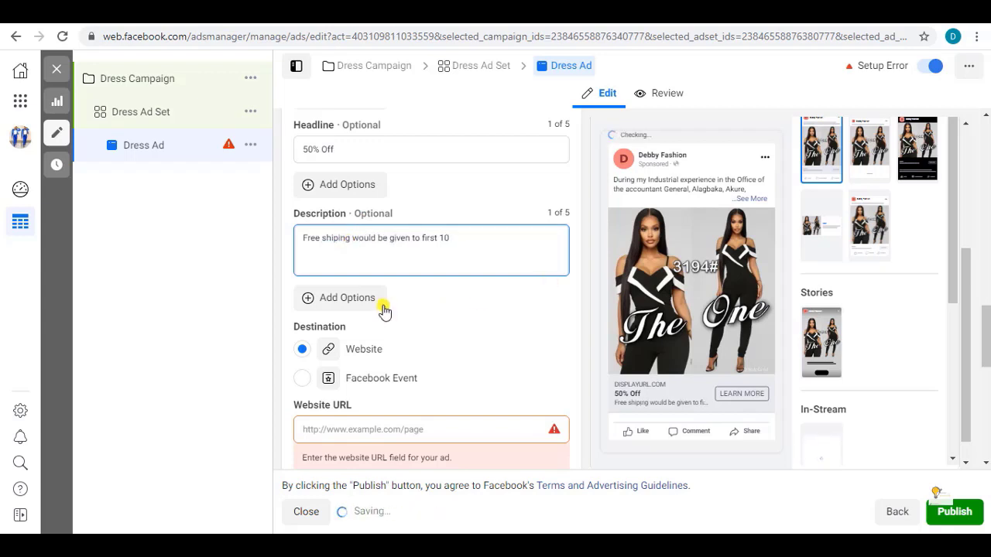
- Switch to the Complete Step-by-Step Web Design Masterclass page and copy its web address for the ad's destination
{"action": "scroll", "coordinate": [360, 270], "scroll_direction": "down", "scroll_amount": 2}
{"action": "scroll", "coordinate": [361, 269], "scroll_direction": "down", "scroll_amount": 1}
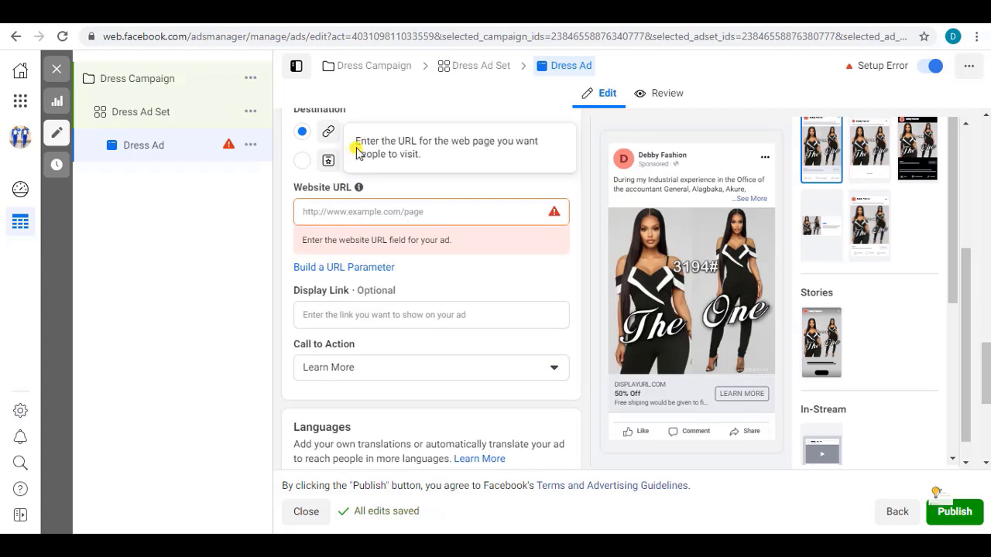
{"action": "scroll", "coordinate": [363, 147], "scroll_direction": "up", "scroll_amount": 1}
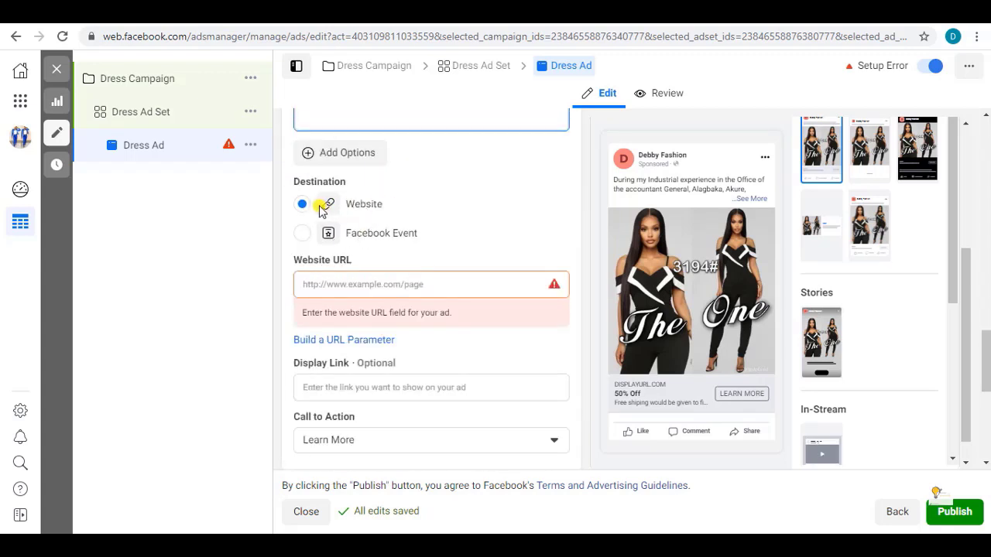
{"action": "scroll", "coordinate": [387, 207], "scroll_direction": "down", "scroll_amount": 1}
{"action": "left_click", "coordinate": [378, 215]}
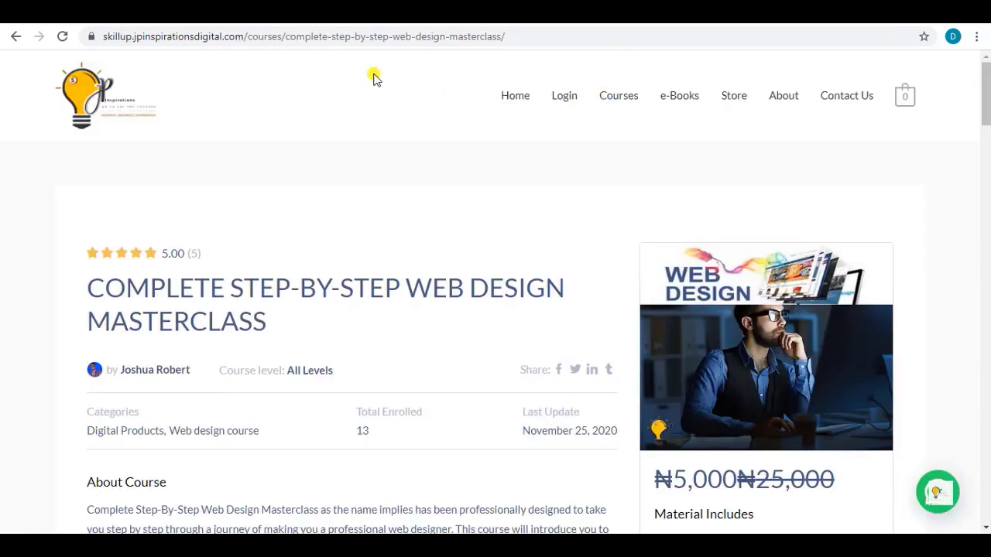
{"action": "left_click", "coordinate": [331, 37]}
{"action": "right_click", "coordinate": [330, 37]}
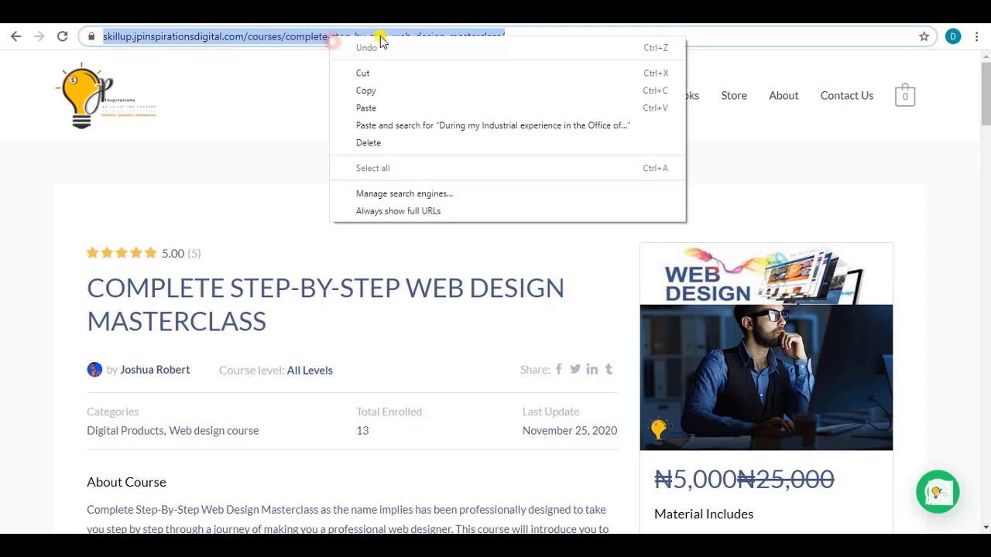
{"action": "left_click", "coordinate": [376, 94]}
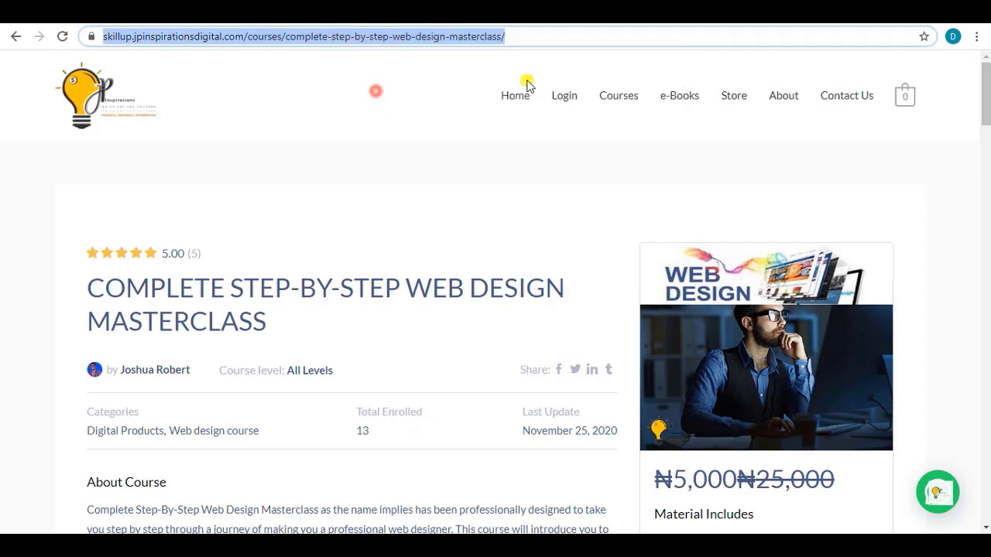
- Return to Ads Manager and paste the copied masterclass page address as the ad's website URL
{"action": "left_click", "coordinate": [513, 34]}
{"action": "left_click", "coordinate": [492, 12]}
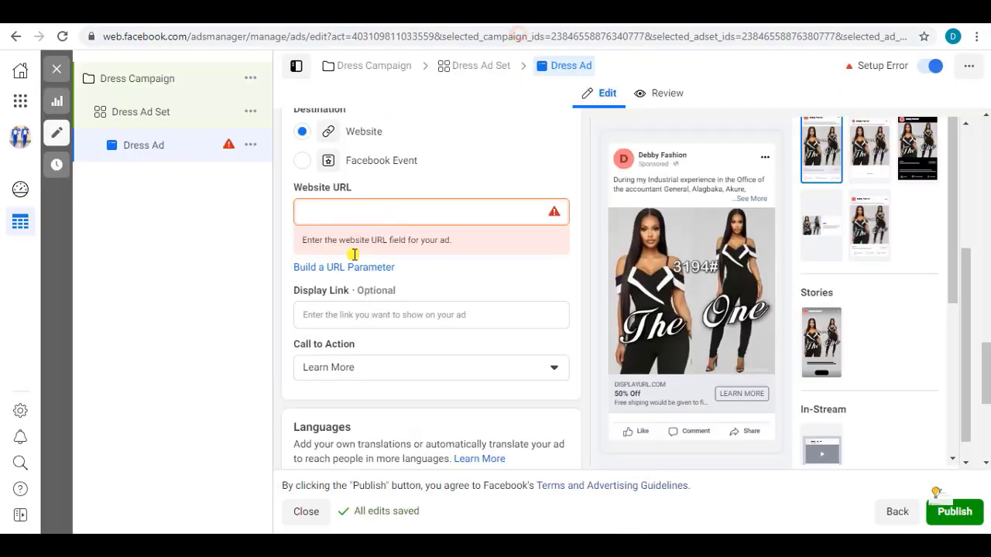
{"action": "left_click", "coordinate": [329, 210]}
{"action": "right_click", "coordinate": [329, 210]}
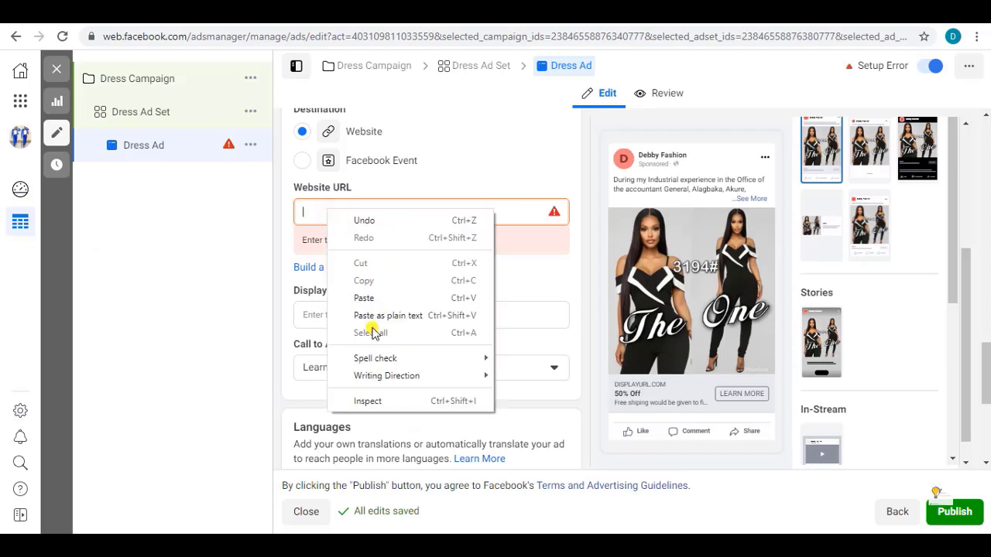
{"action": "left_click", "coordinate": [367, 299]}
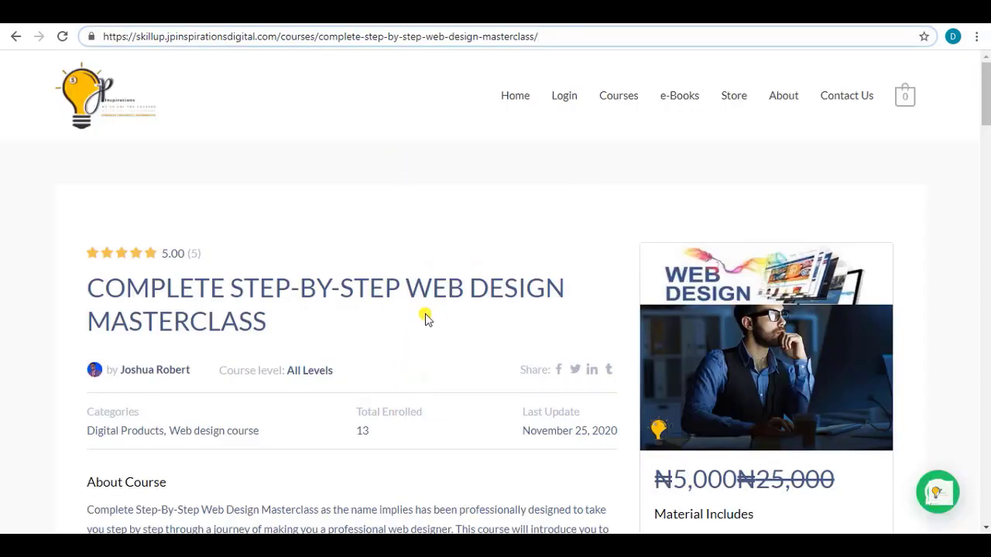
- Look through the masterclass landing page that the ad links to, including its description and course topics
{"action": "scroll", "coordinate": [467, 243], "scroll_direction": "down", "scroll_amount": 7}
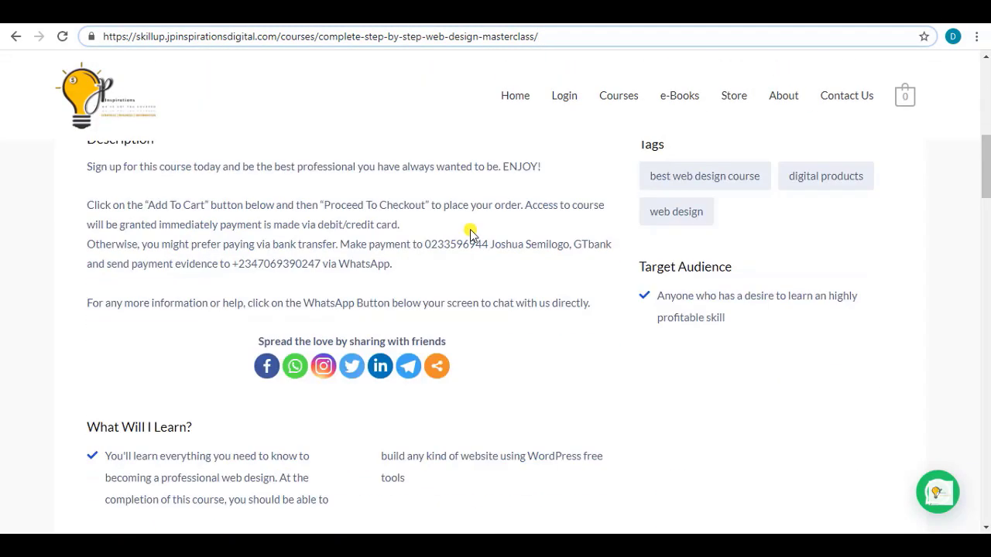
{"action": "scroll", "coordinate": [469, 232], "scroll_direction": "down", "scroll_amount": 12}
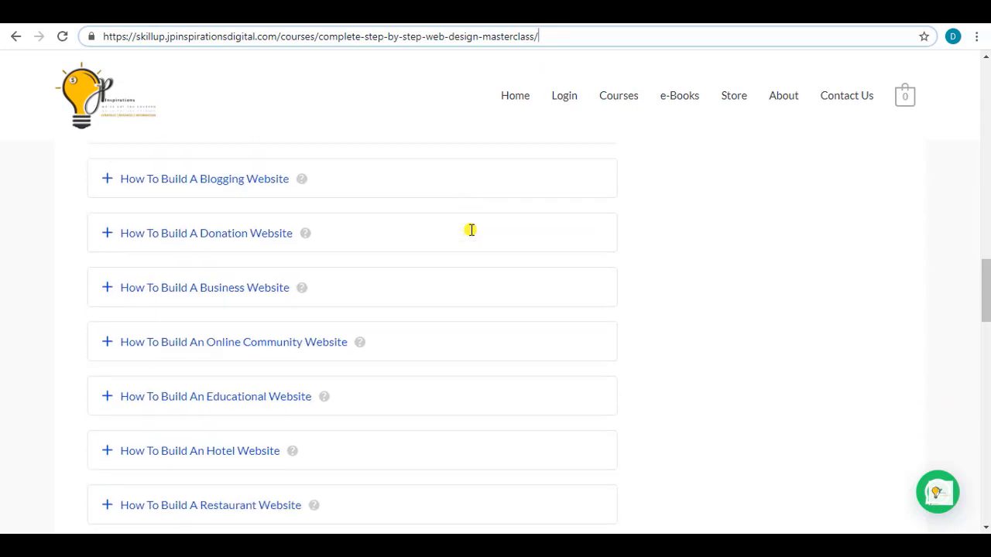
{"action": "scroll", "coordinate": [474, 228], "scroll_direction": "up", "scroll_amount": 20}
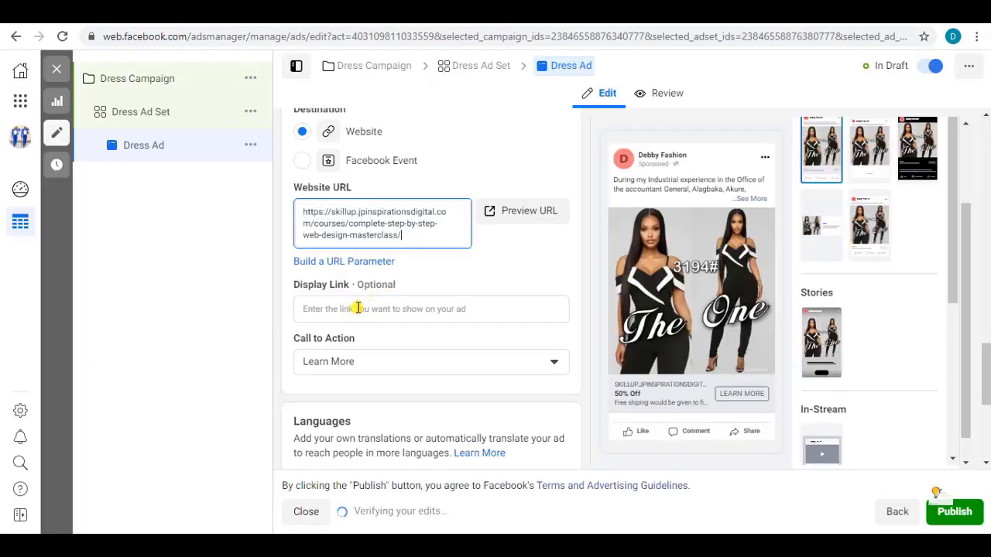
- Back in Ads Manager, set the ad's display link to jpinspirations.com
{"action": "left_click", "coordinate": [350, 313]}
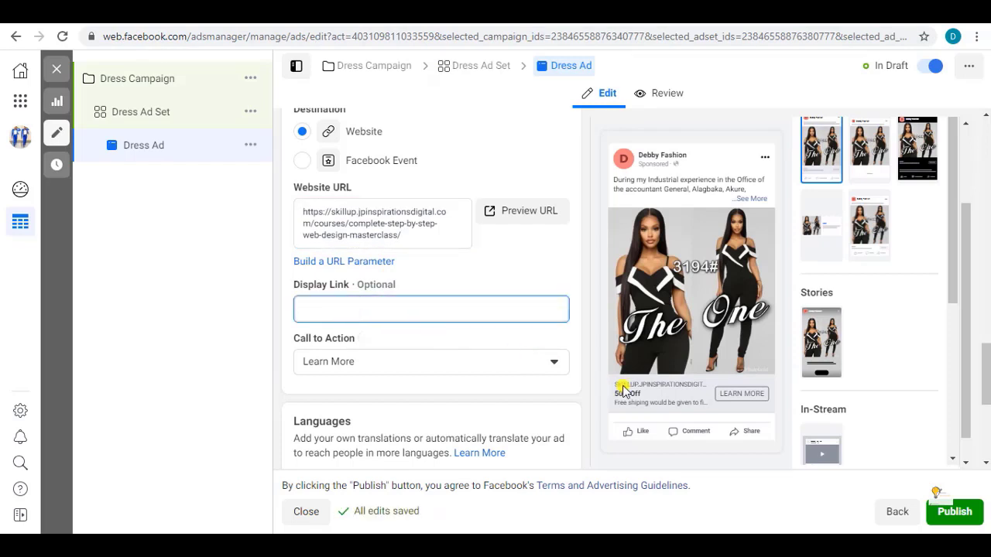
{"action": "left_click_drag", "start_coordinate": [406, 235], "coordinate": [288, 209]}
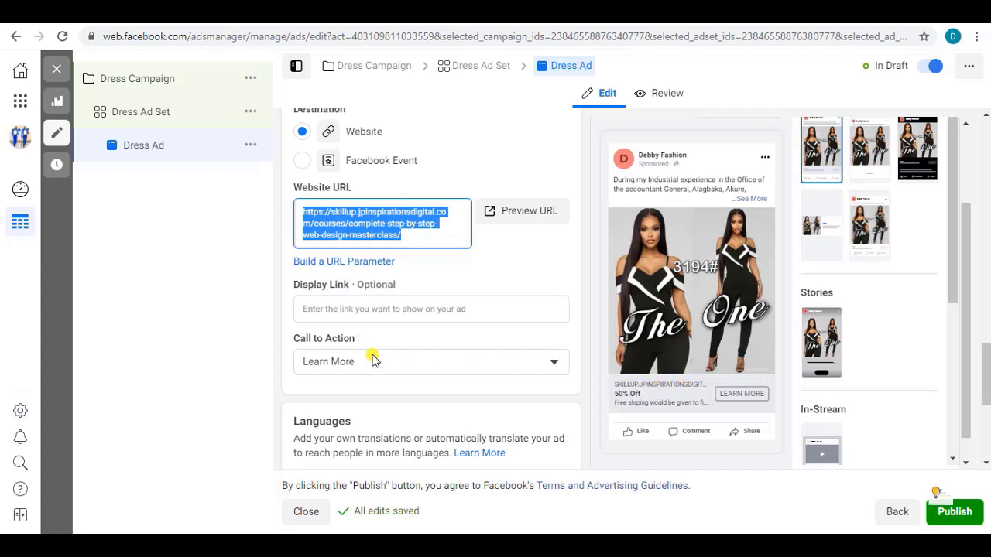
{"action": "left_click", "coordinate": [326, 224]}
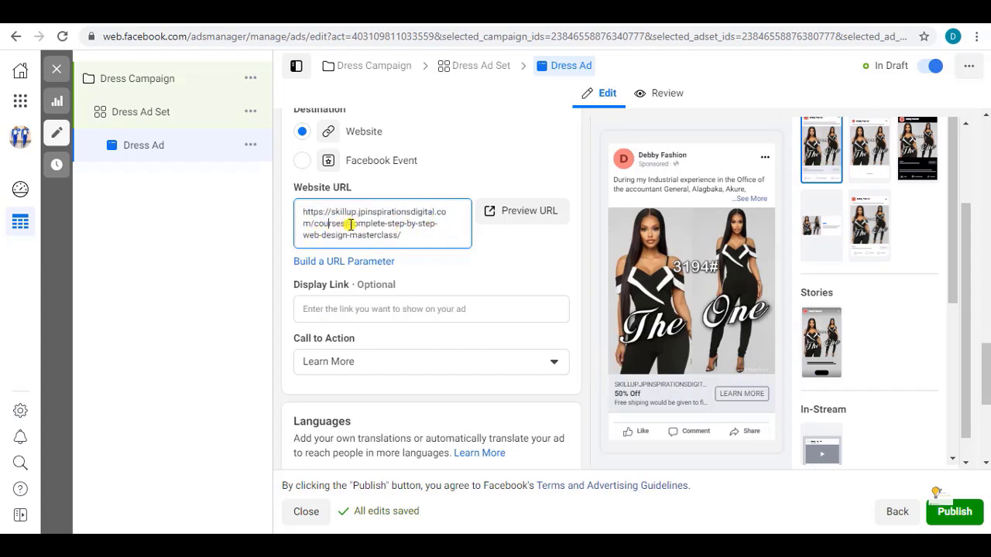
{"action": "left_click", "coordinate": [346, 309]}
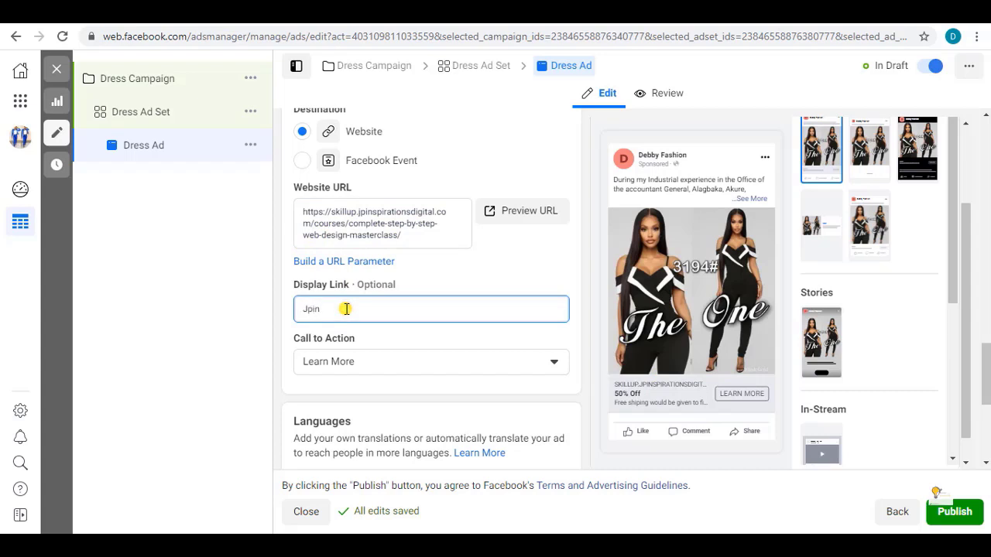
{"action": "key", "text": "BackSpace"}
{"action": "key", "text": "BackSpace"}
{"action": "key", "text": "BackSpace"}
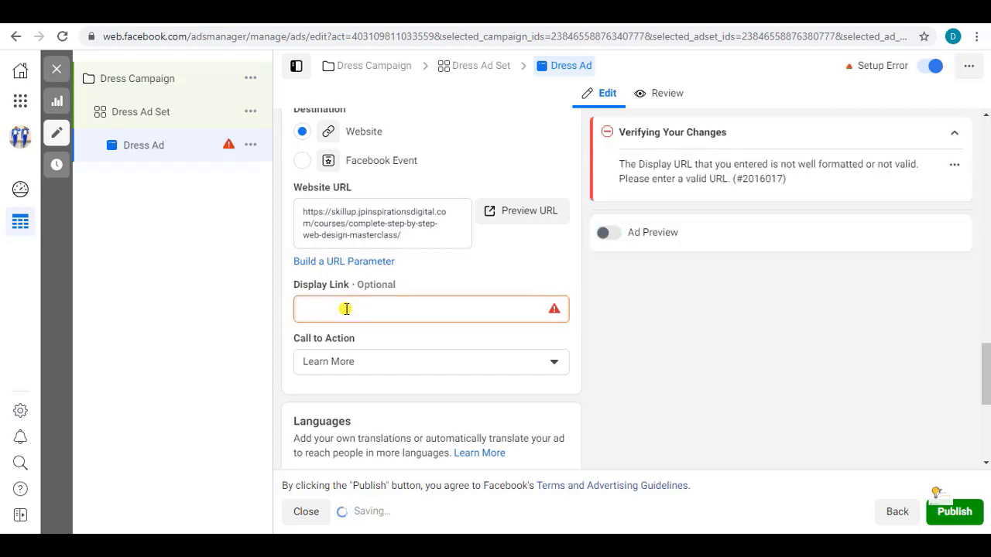
{"action": "type", "text": "jpin"}
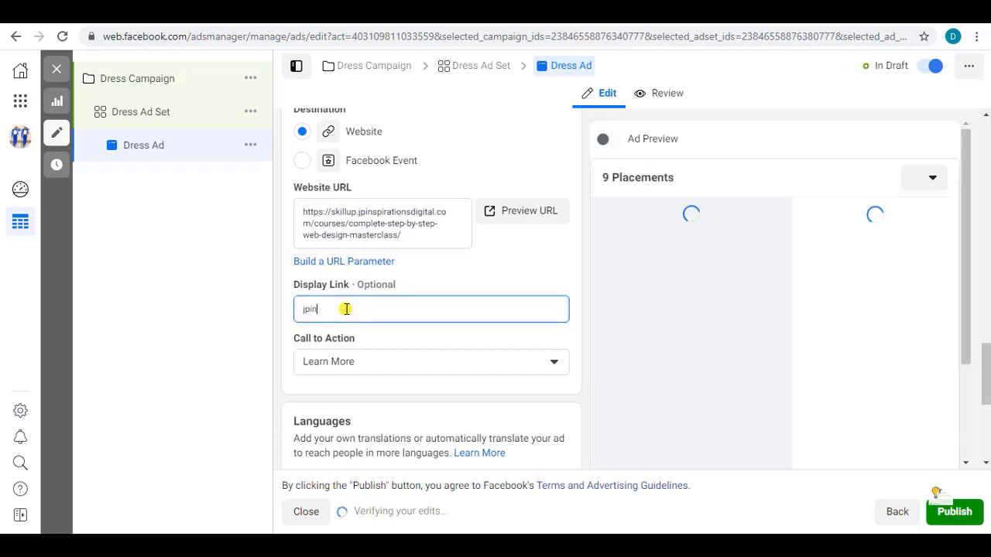
{"action": "type", "text": "spirations.com"}
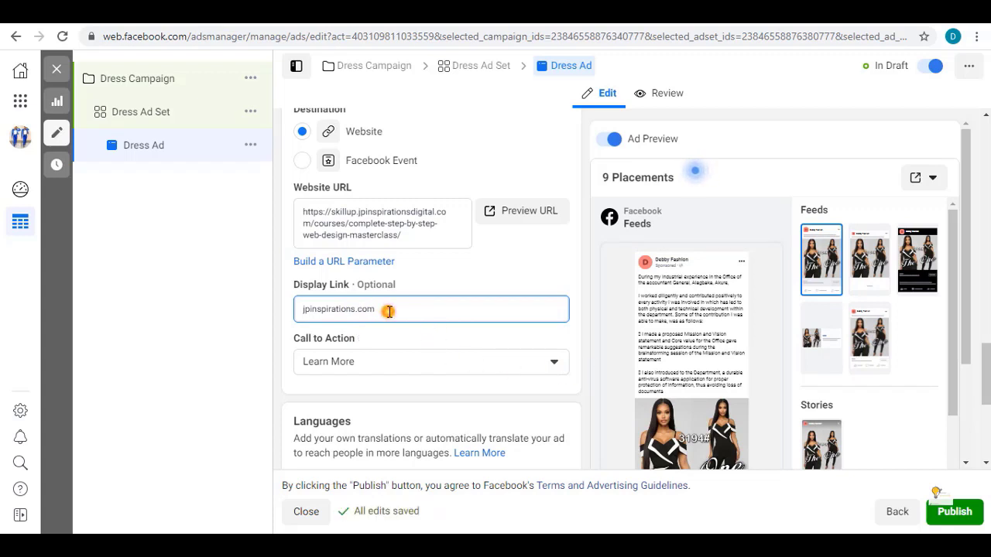
- Check the ad's Facebook Feeds preview alongside its call to action, language and tracking settings
{"action": "scroll", "coordinate": [675, 350], "scroll_direction": "down", "scroll_amount": 3}
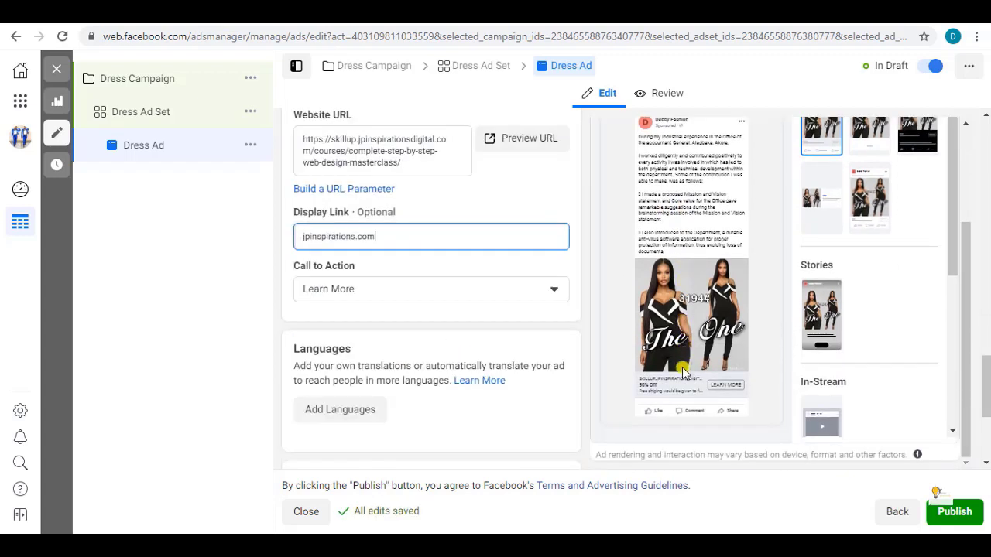
{"action": "left_click", "coordinate": [763, 329]}
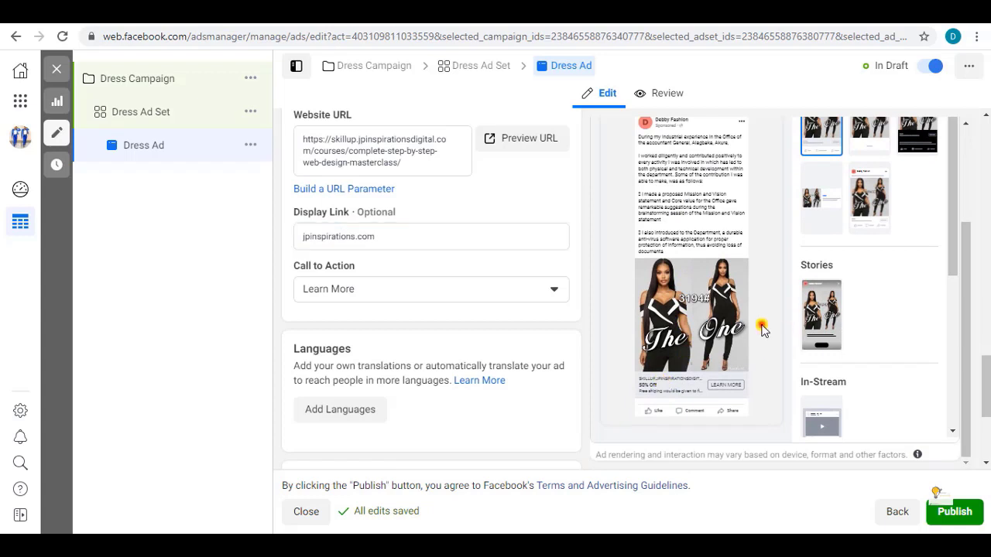
{"action": "scroll", "coordinate": [721, 338], "scroll_direction": "up", "scroll_amount": 2}
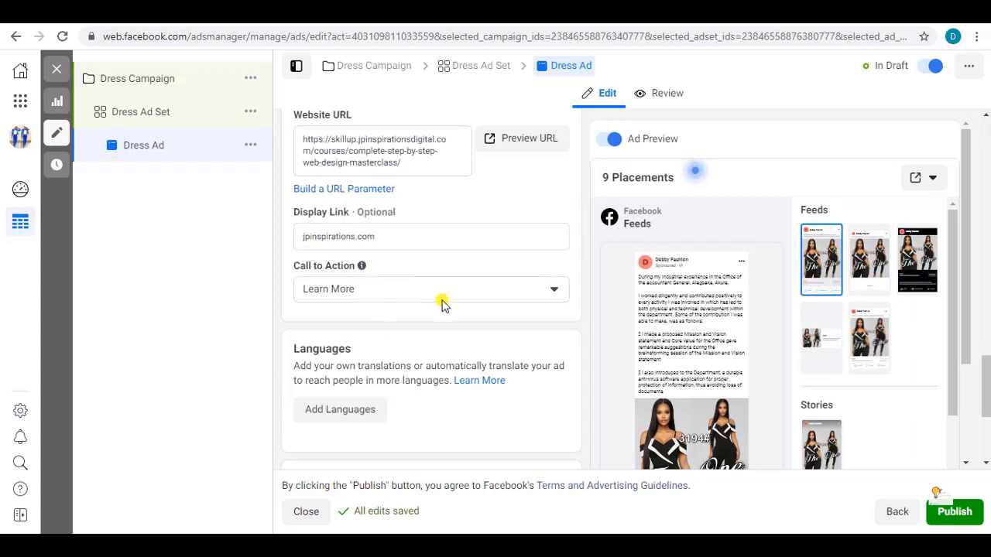
{"action": "scroll", "coordinate": [441, 304], "scroll_direction": "down", "scroll_amount": 1}
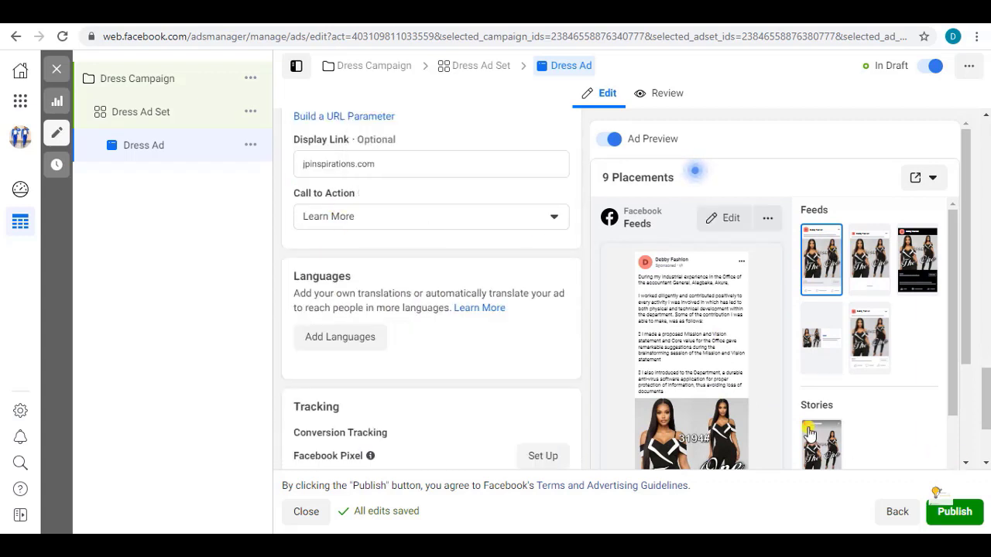
{"action": "scroll", "coordinate": [689, 356], "scroll_direction": "down", "scroll_amount": 2}
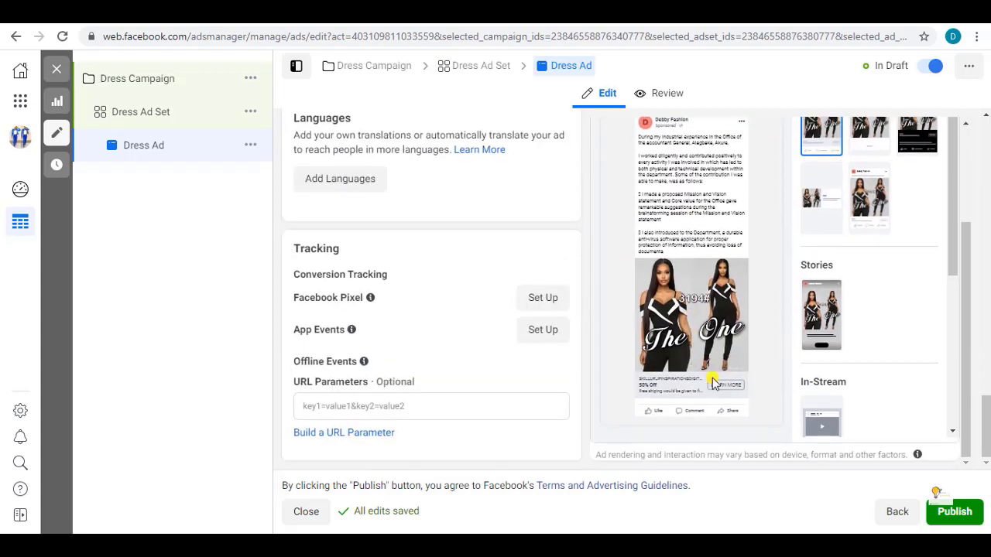
{"action": "scroll", "coordinate": [712, 383], "scroll_direction": "up", "scroll_amount": 1}
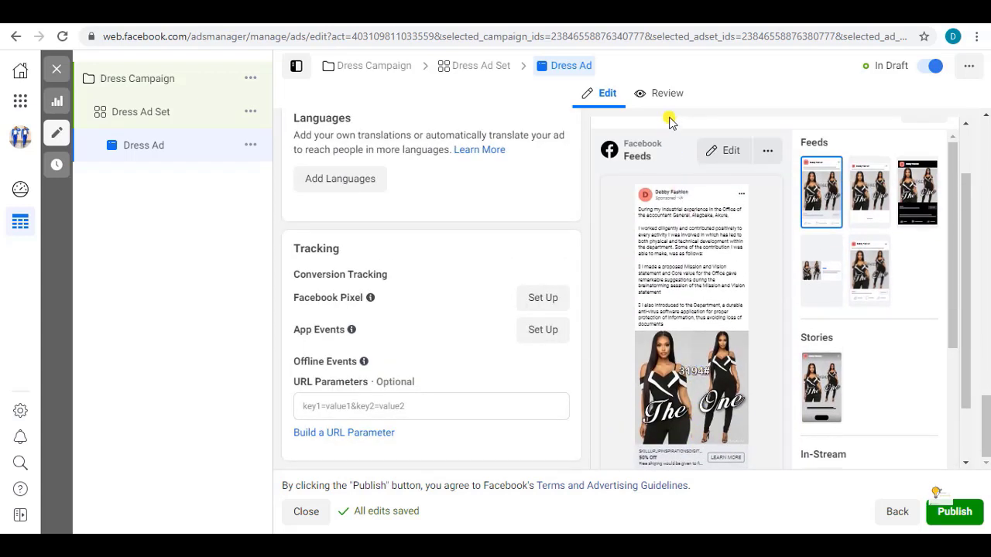
- Open the review of Dress Ad and examine its summary and Mobile News Feed preview
{"action": "left_click", "coordinate": [662, 95]}
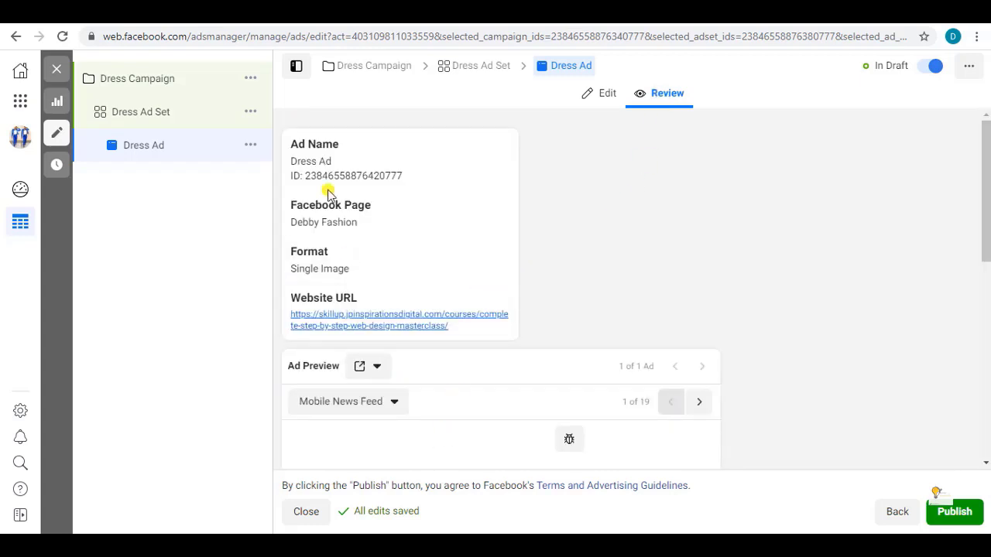
{"action": "scroll", "coordinate": [327, 186], "scroll_direction": "down", "scroll_amount": 4}
{"action": "scroll", "coordinate": [490, 280], "scroll_direction": "down", "scroll_amount": 3}
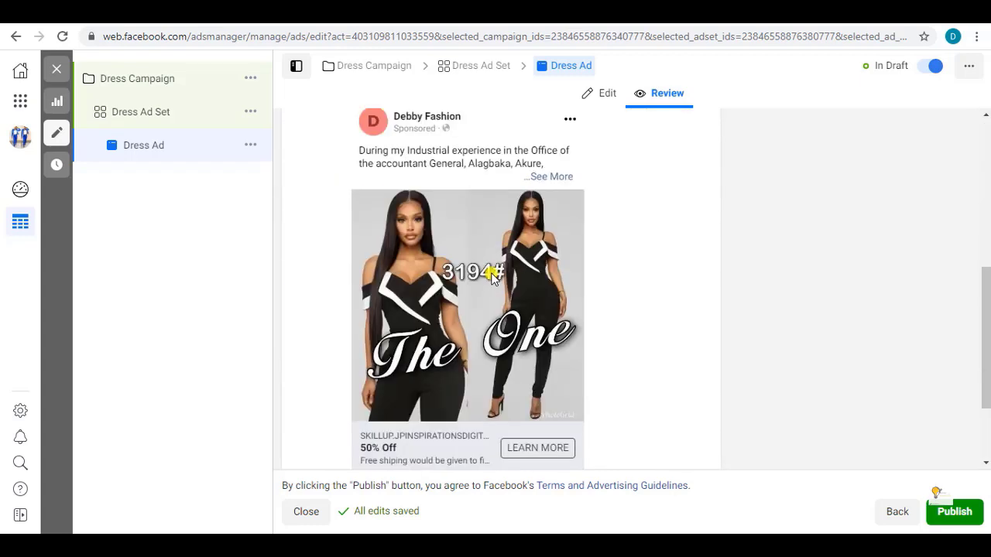
{"action": "scroll", "coordinate": [492, 274], "scroll_direction": "up", "scroll_amount": 1}
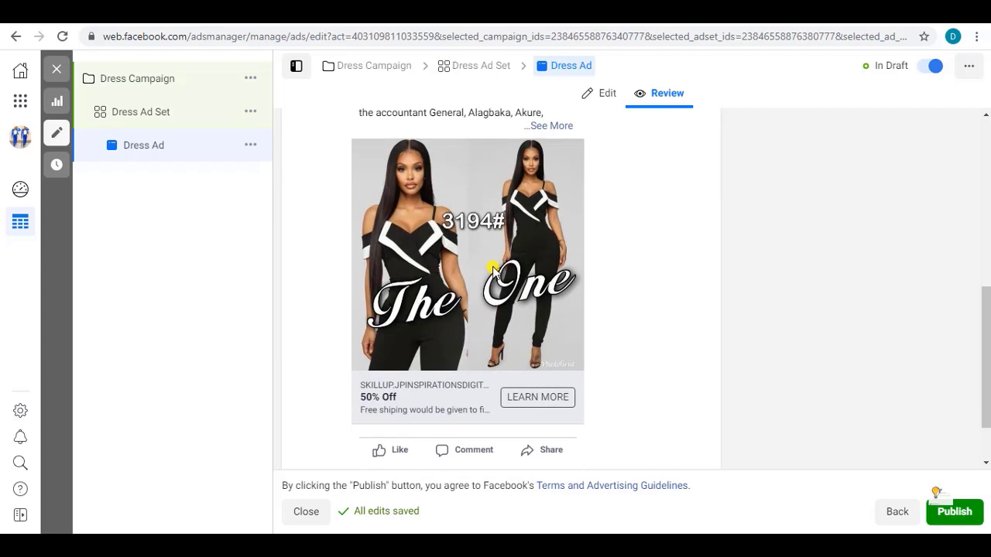
{"action": "scroll", "coordinate": [492, 268], "scroll_direction": "up", "scroll_amount": 1}
{"action": "scroll", "coordinate": [492, 267], "scroll_direction": "down", "scroll_amount": 2}
{"action": "scroll", "coordinate": [492, 268], "scroll_direction": "up", "scroll_amount": 1}
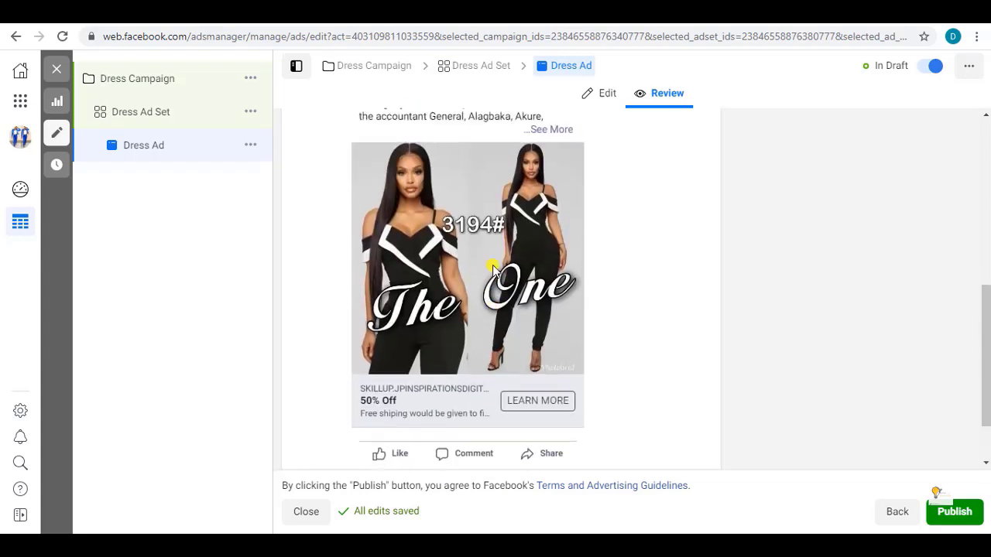
- Return to editing Dress Ad and look over its identity, format, media, primary text, headline, description and website destination
{"action": "scroll", "coordinate": [492, 267], "scroll_direction": "up", "scroll_amount": 2}
{"action": "left_click", "coordinate": [611, 91]}
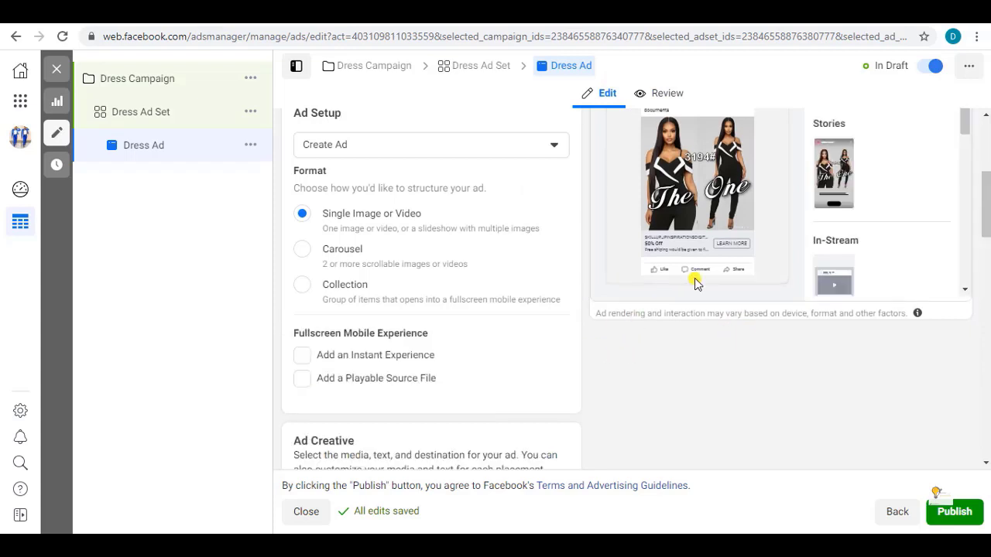
{"action": "scroll", "coordinate": [703, 270], "scroll_direction": "up", "scroll_amount": 4}
{"action": "scroll", "coordinate": [702, 270], "scroll_direction": "down", "scroll_amount": 1}
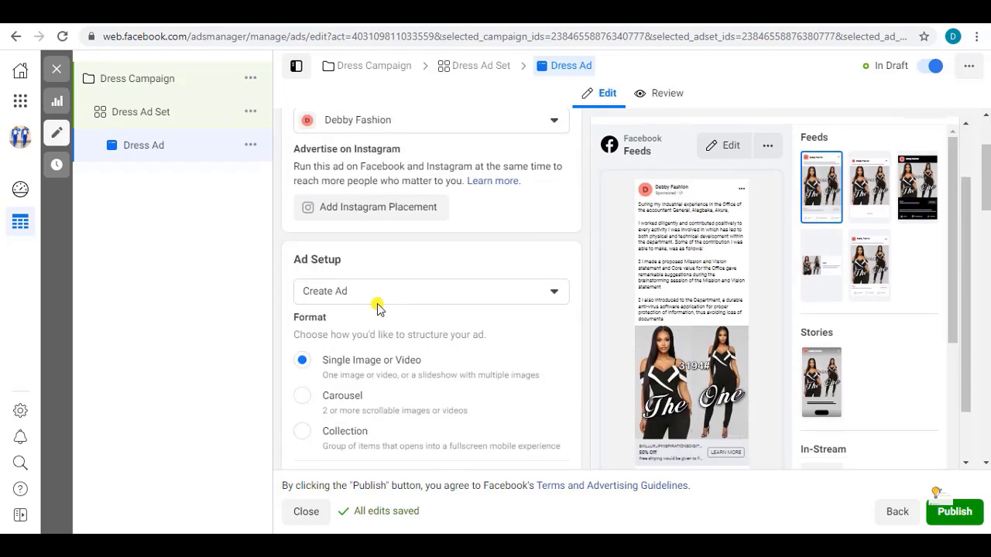
{"action": "scroll", "coordinate": [376, 304], "scroll_direction": "down", "scroll_amount": 3}
{"action": "scroll", "coordinate": [376, 305], "scroll_direction": "down", "scroll_amount": 7}
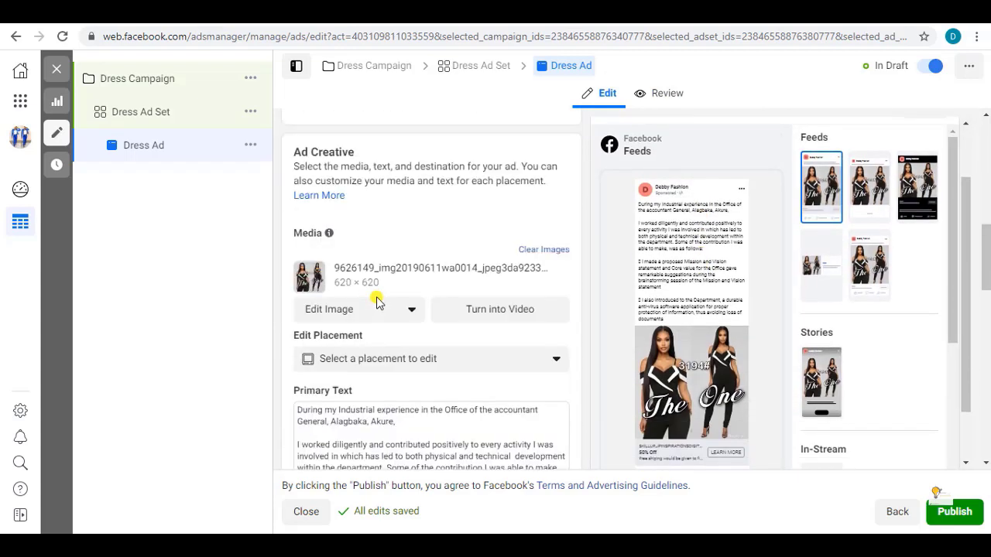
{"action": "scroll", "coordinate": [376, 296], "scroll_direction": "down", "scroll_amount": 4}
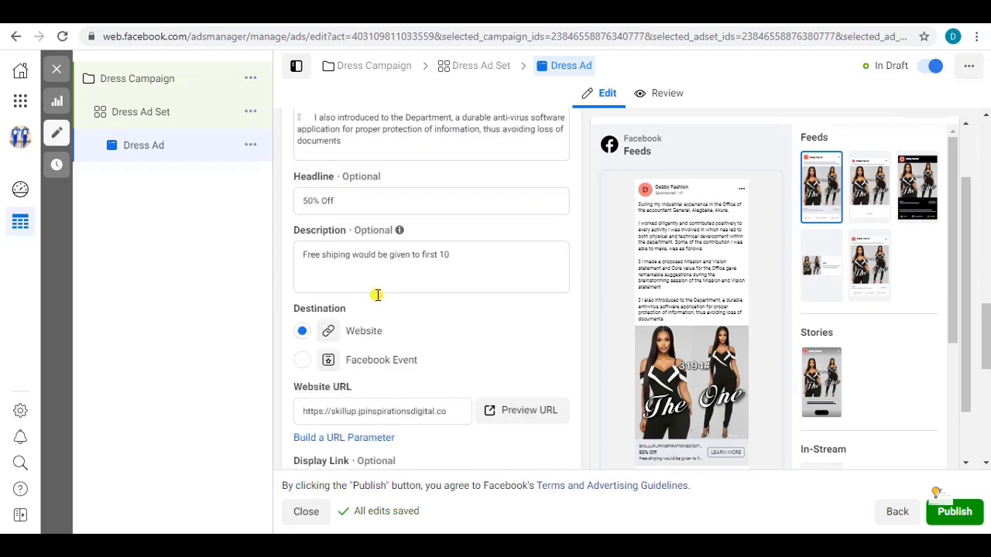
{"action": "scroll", "coordinate": [376, 296], "scroll_direction": "down", "scroll_amount": 2}
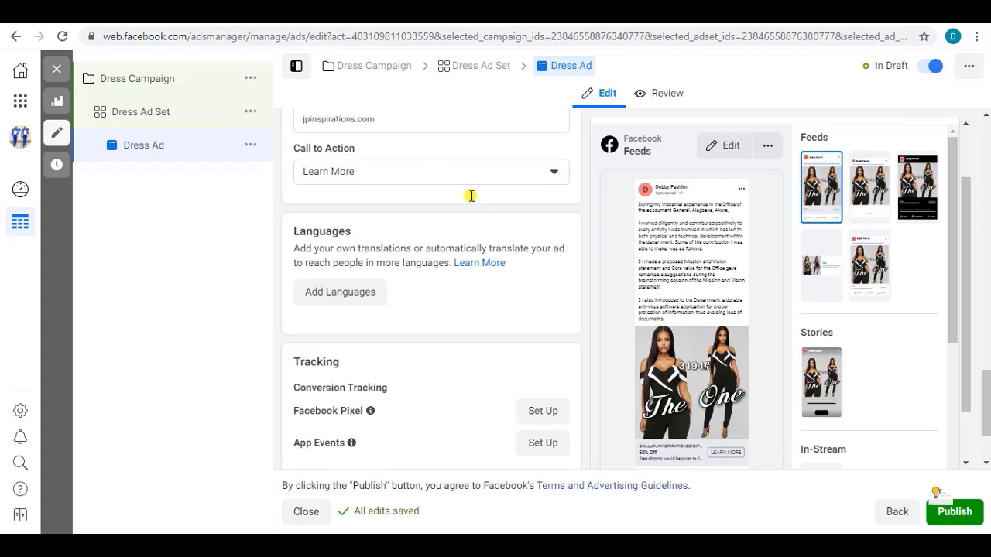
- Look through the call-to-action options available for the ad and select Learn More
{"action": "left_click", "coordinate": [557, 174]}
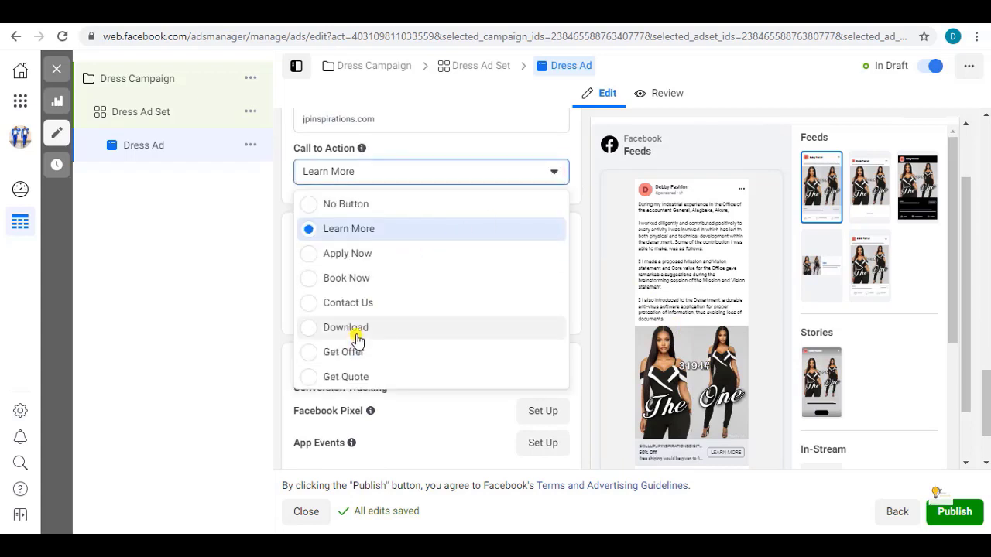
{"action": "scroll", "coordinate": [354, 338], "scroll_direction": "down", "scroll_amount": 3}
{"action": "scroll", "coordinate": [358, 331], "scroll_direction": "down", "scroll_amount": 2}
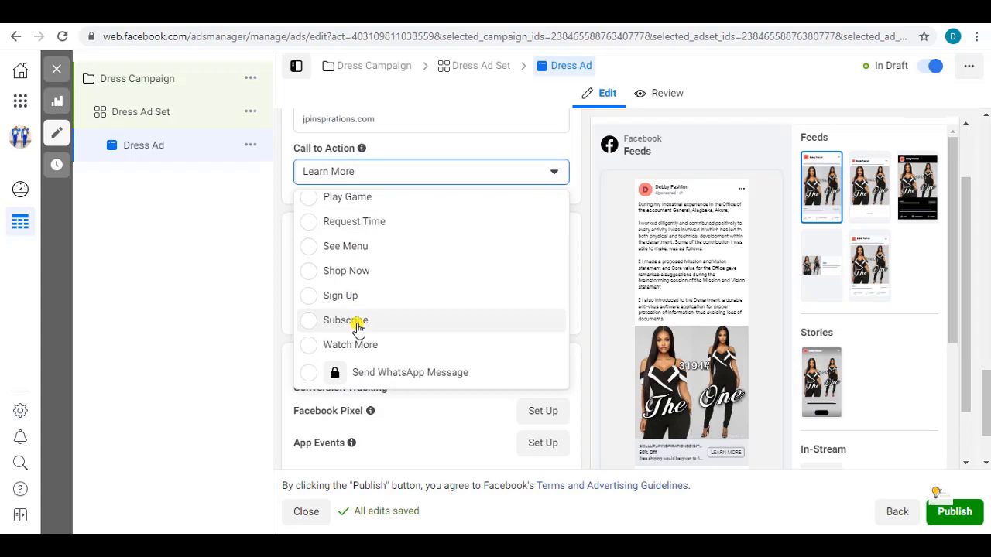
{"action": "scroll", "coordinate": [348, 295], "scroll_direction": "up", "scroll_amount": 2}
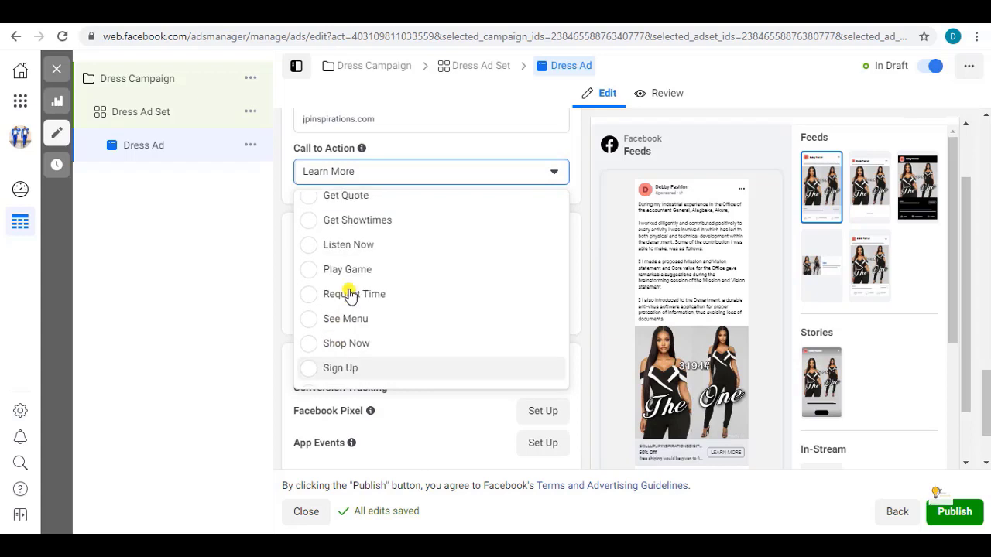
{"action": "scroll", "coordinate": [349, 298], "scroll_direction": "up", "scroll_amount": 2}
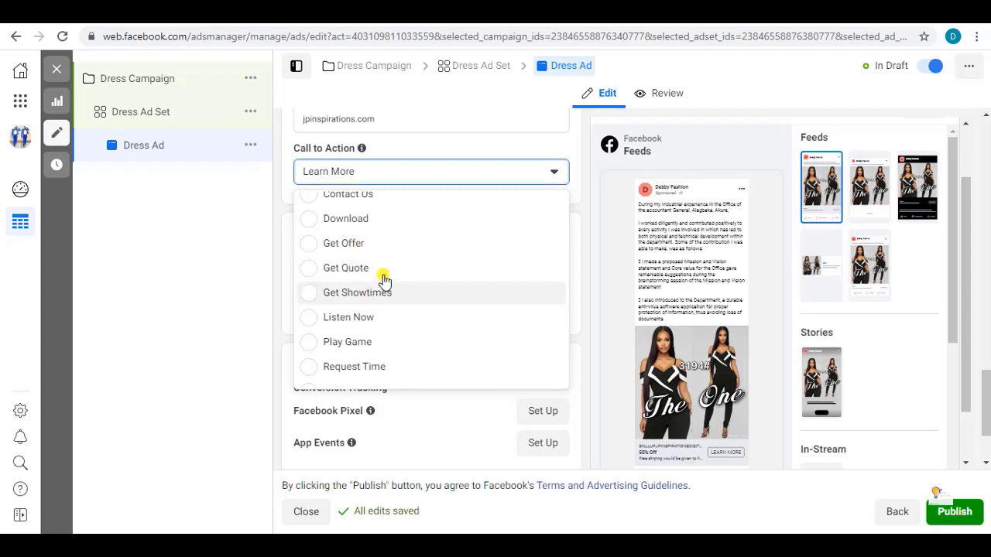
{"action": "scroll", "coordinate": [392, 322], "scroll_direction": "up", "scroll_amount": 1}
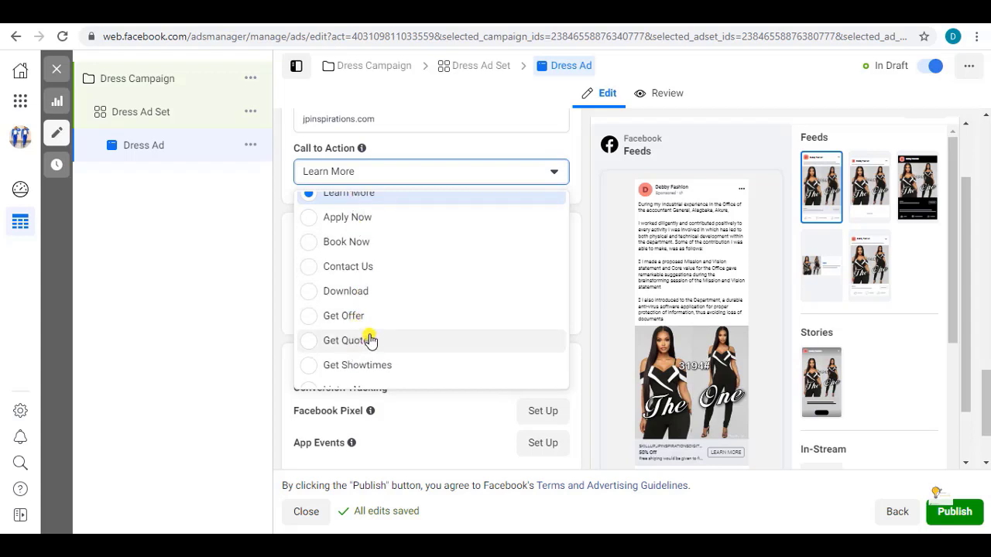
{"action": "scroll", "coordinate": [370, 338], "scroll_direction": "up", "scroll_amount": 1}
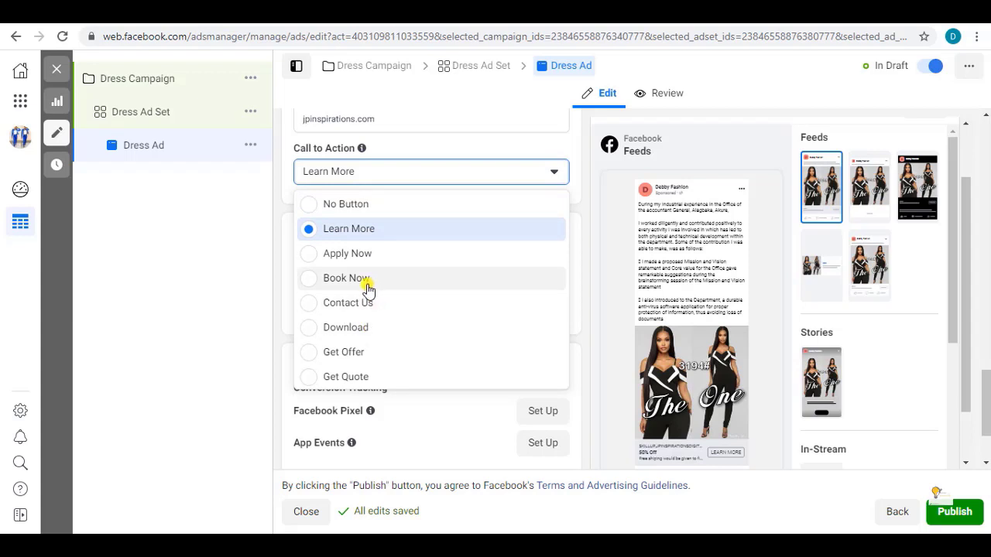
{"action": "left_click", "coordinate": [353, 231]}
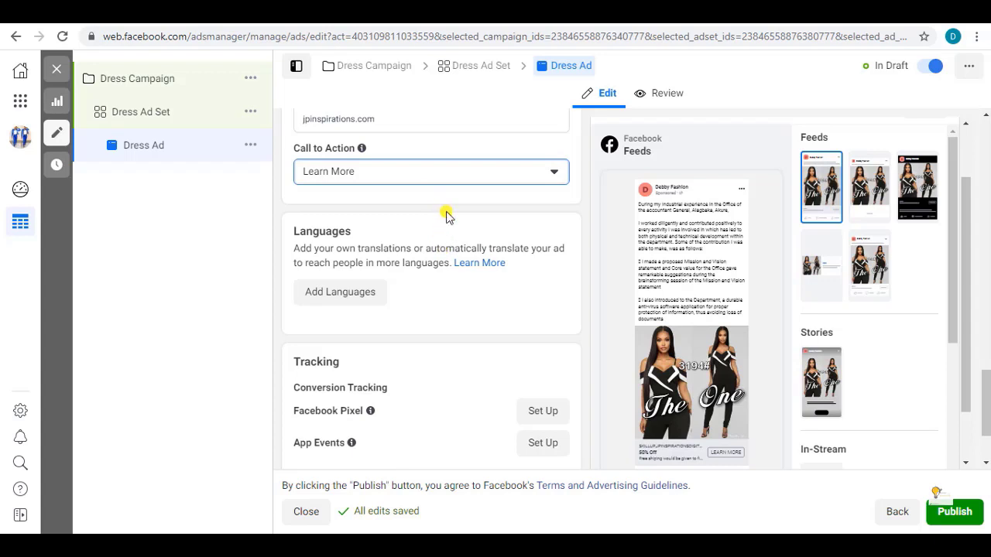
{"action": "scroll", "coordinate": [446, 212], "scroll_direction": "up", "scroll_amount": 3}
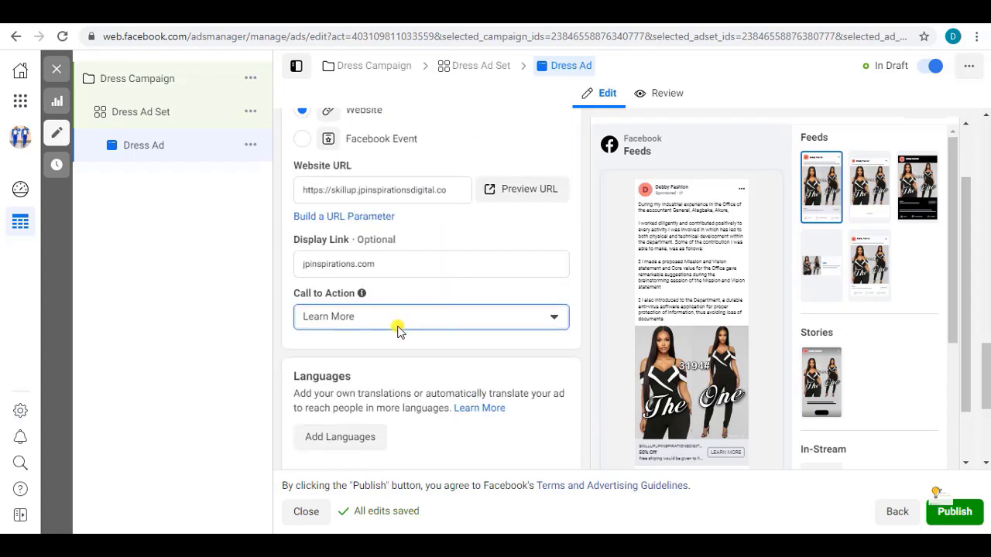
{"action": "left_click", "coordinate": [395, 325]}
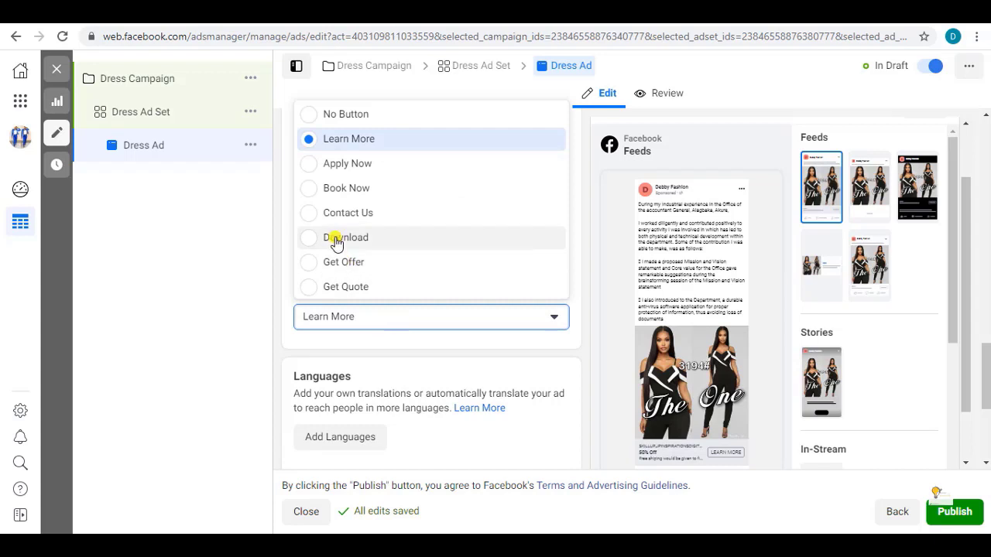
{"action": "left_click", "coordinate": [431, 345]}
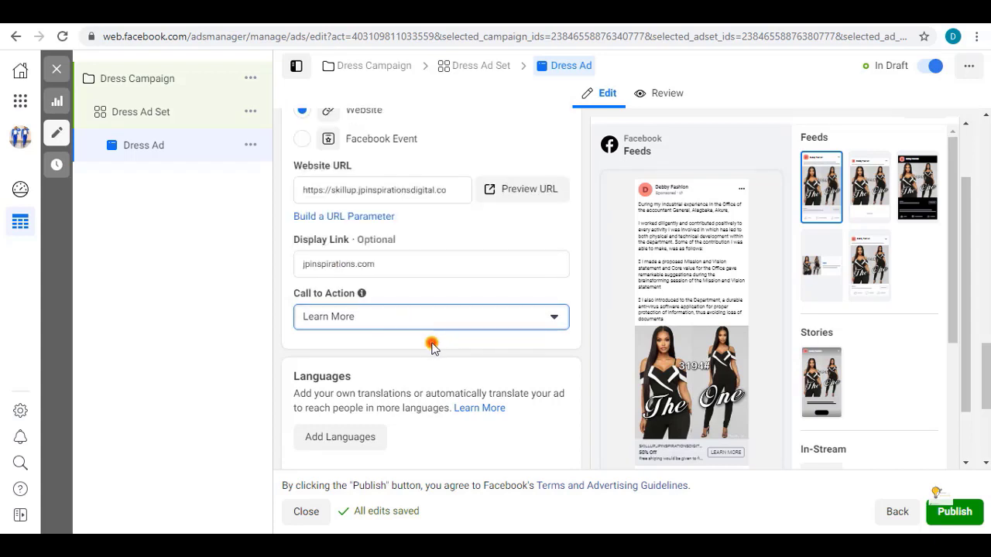
- Examine the ad's language and conversion tracking settings, and recheck the whole form from the ad name down to the URL parameters
{"action": "scroll", "coordinate": [420, 322], "scroll_direction": "down", "scroll_amount": 2}
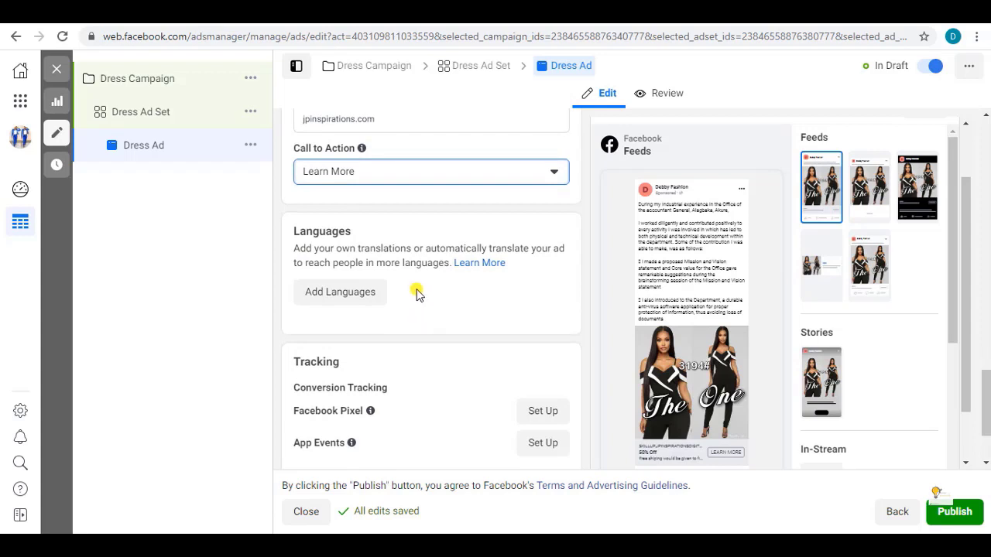
{"action": "scroll", "coordinate": [415, 291], "scroll_direction": "down", "scroll_amount": 2}
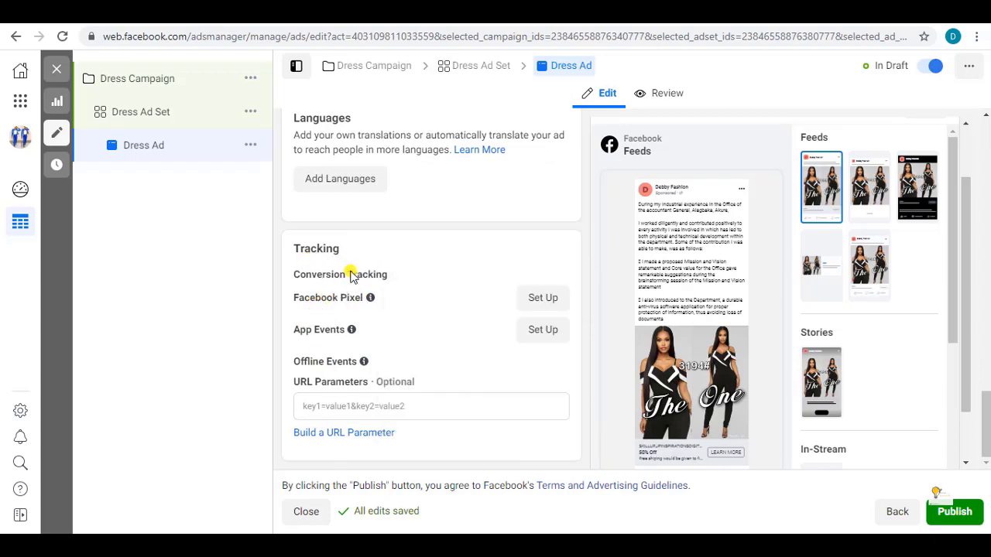
{"action": "mouse_move", "coordinate": [370, 297]}
{"action": "scroll", "coordinate": [420, 359], "scroll_direction": "up", "scroll_amount": 1}
{"action": "scroll", "coordinate": [420, 356], "scroll_direction": "up", "scroll_amount": 10}
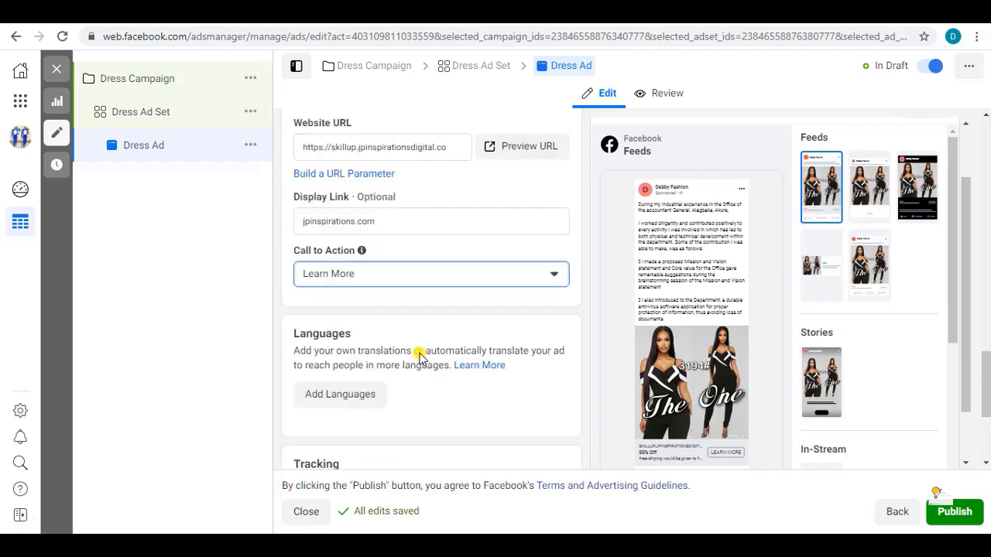
{"action": "scroll", "coordinate": [420, 355], "scroll_direction": "up", "scroll_amount": 10}
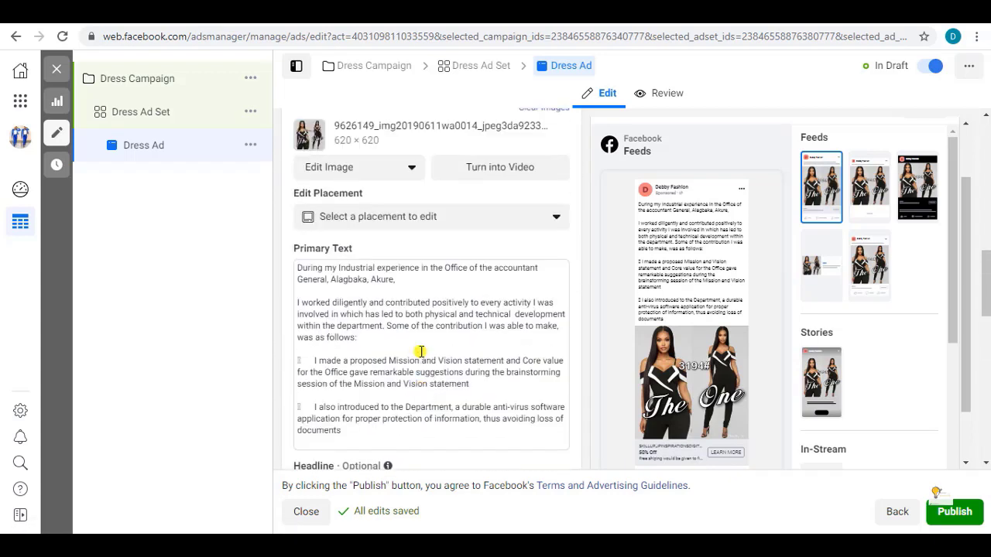
{"action": "scroll", "coordinate": [419, 355], "scroll_direction": "up", "scroll_amount": 1}
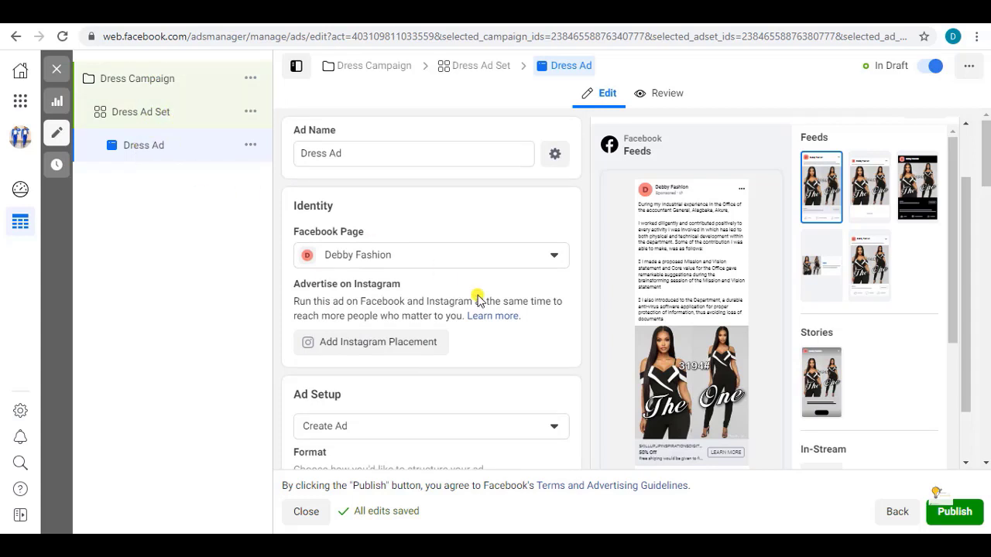
{"action": "scroll", "coordinate": [476, 296], "scroll_direction": "down", "scroll_amount": 10}
{"action": "scroll", "coordinate": [512, 296], "scroll_direction": "down", "scroll_amount": 3}
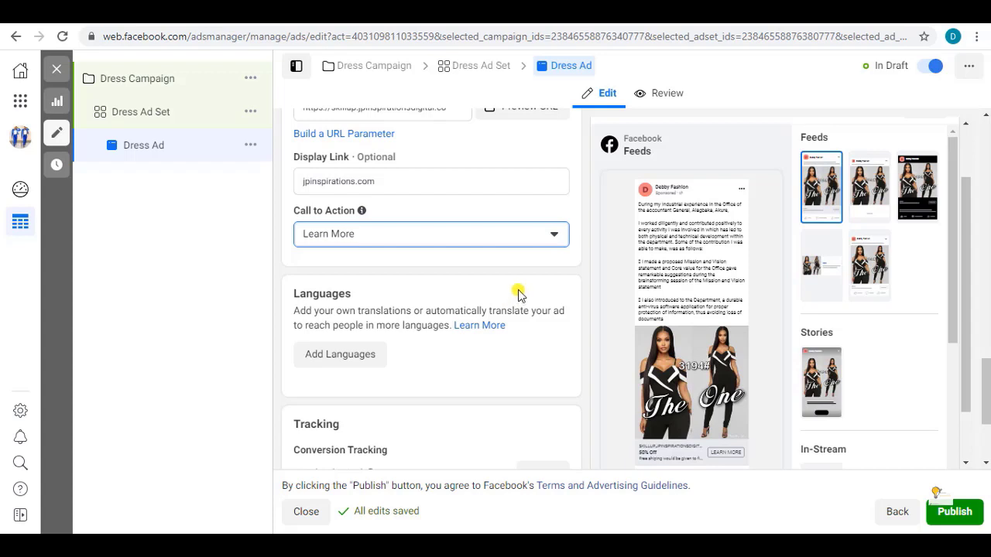
{"action": "scroll", "coordinate": [473, 257], "scroll_direction": "down", "scroll_amount": 2}
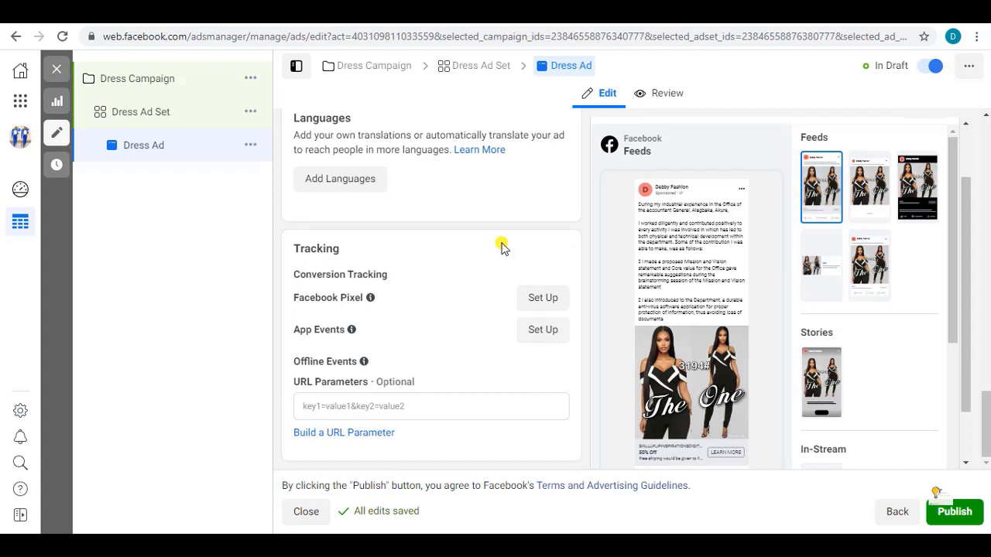
{"action": "mouse_move", "coordinate": [686, 221]}
{"action": "mouse_move", "coordinate": [648, 203]}
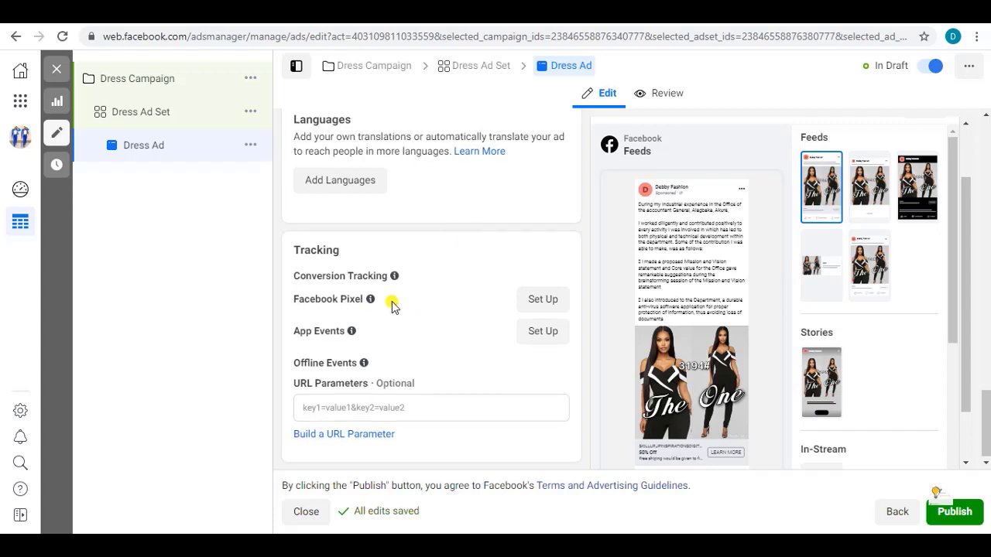
- Check the ad's format, fullscreen mobile experience and creative content alongside the Facebook Feeds preview
{"action": "scroll", "coordinate": [390, 302], "scroll_direction": "up", "scroll_amount": 10}
{"action": "scroll", "coordinate": [392, 298], "scroll_direction": "up", "scroll_amount": 5}
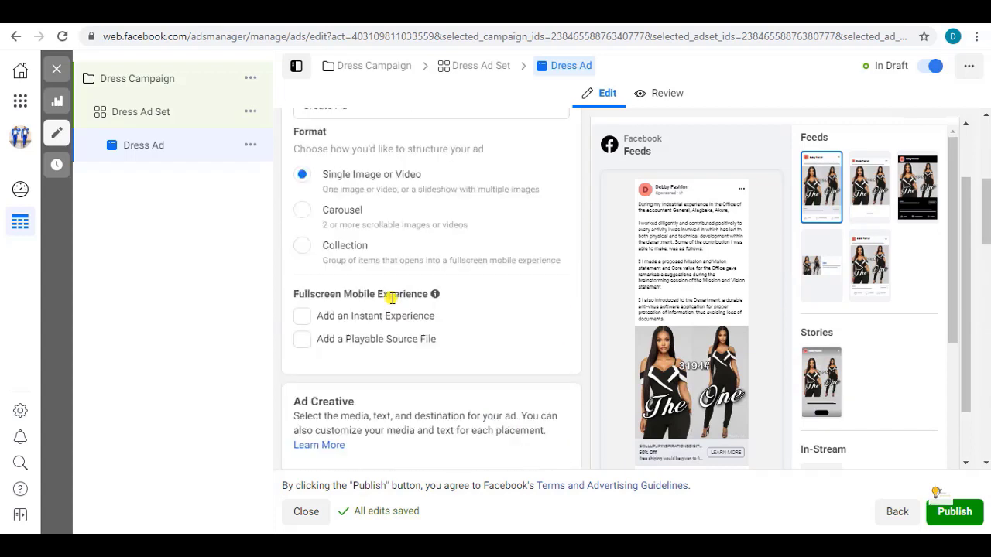
{"action": "mouse_move", "coordinate": [434, 294]}
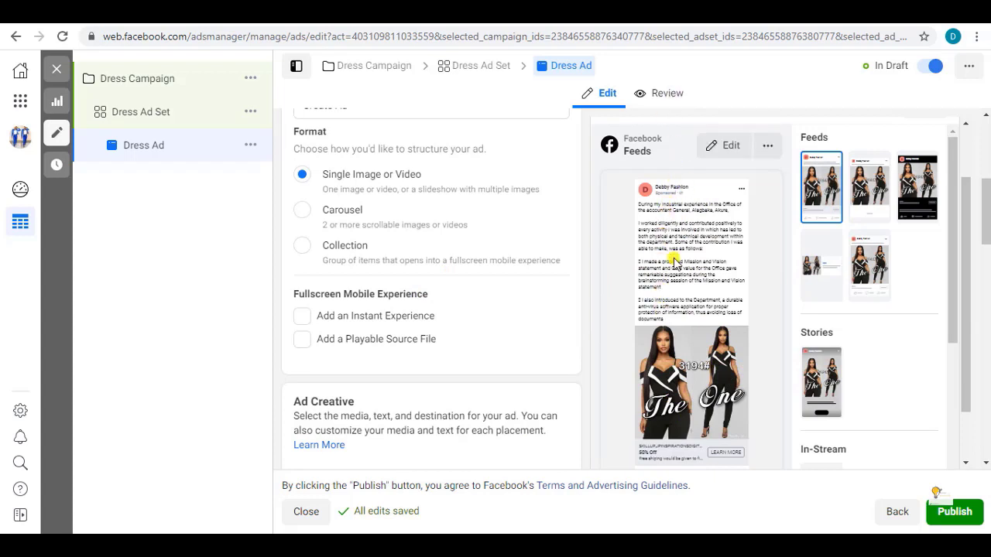
{"action": "scroll", "coordinate": [673, 262], "scroll_direction": "down", "scroll_amount": 3}
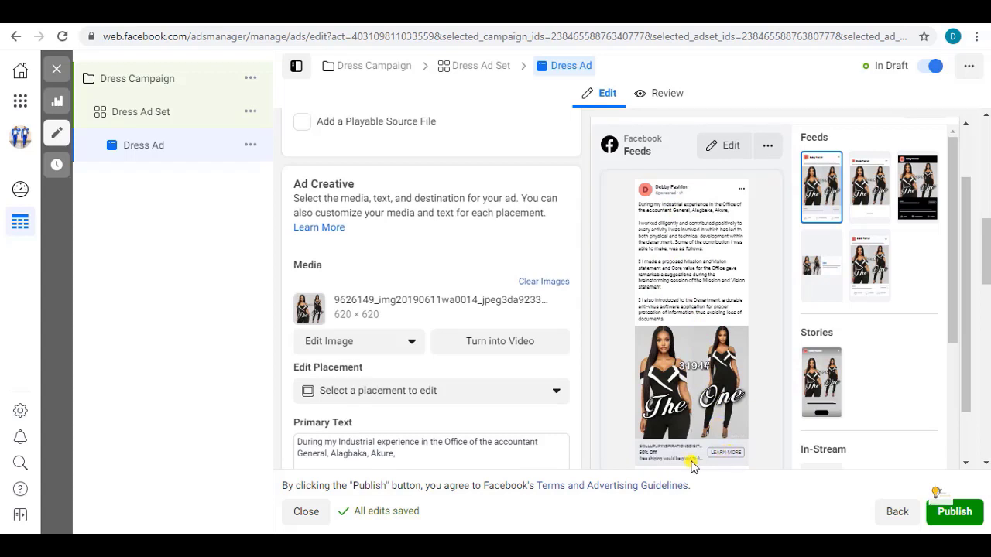
{"action": "scroll", "coordinate": [728, 438], "scroll_direction": "down", "scroll_amount": 2}
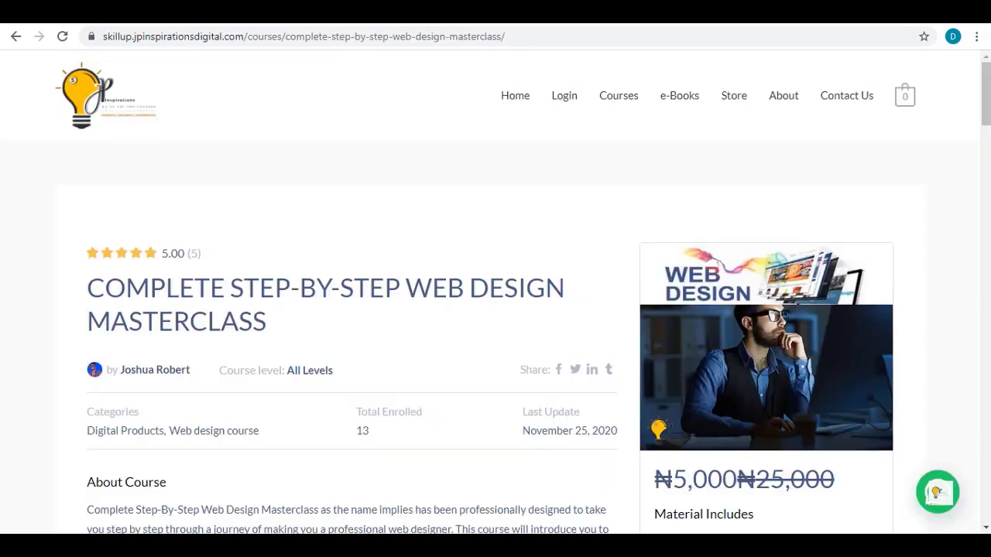
- Check the landing page's web address, and back in Ads Manager recheck the ad's destination, call to action and tracking settings
{"action": "left_click", "coordinate": [311, 38]}
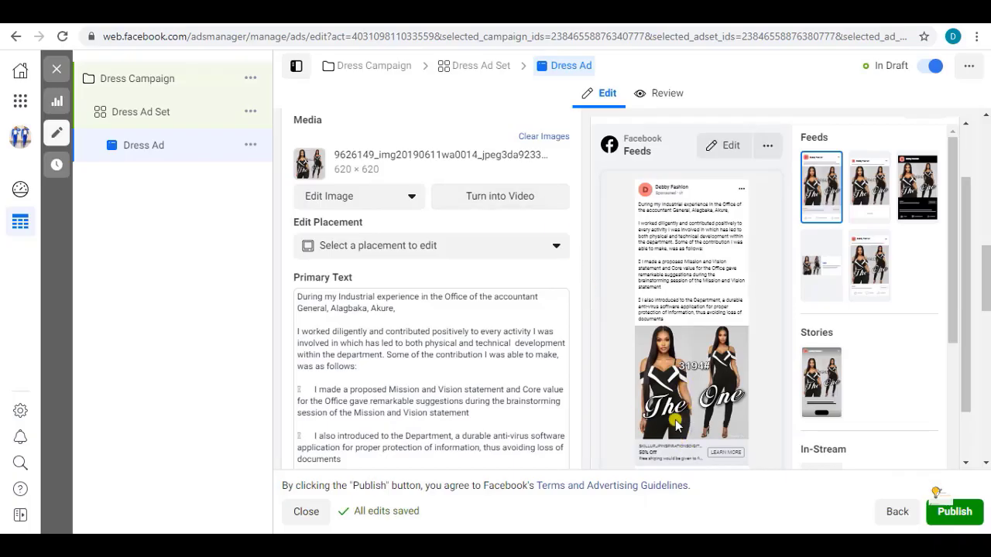
{"action": "scroll", "coordinate": [398, 257], "scroll_direction": "down", "scroll_amount": 8}
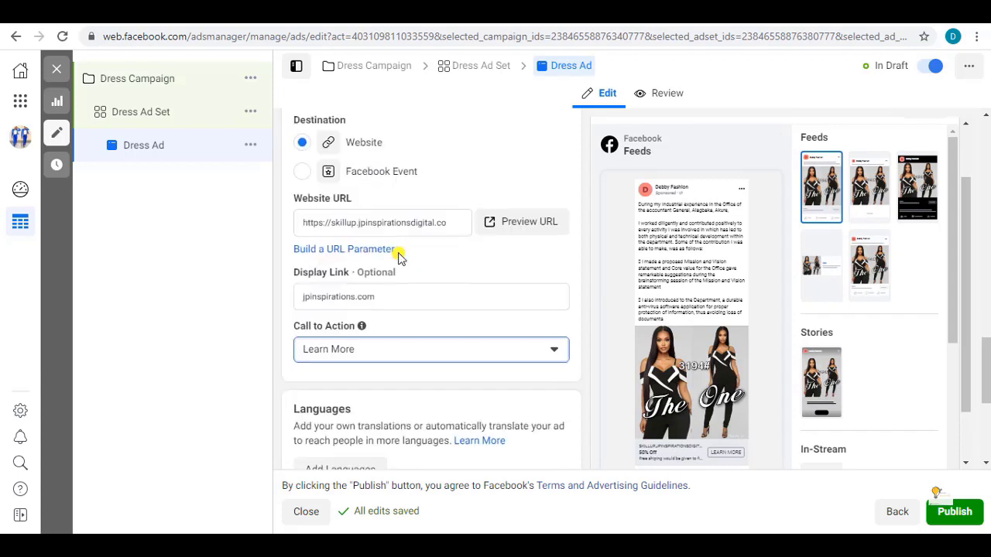
{"action": "scroll", "coordinate": [398, 258], "scroll_direction": "down", "scroll_amount": 3}
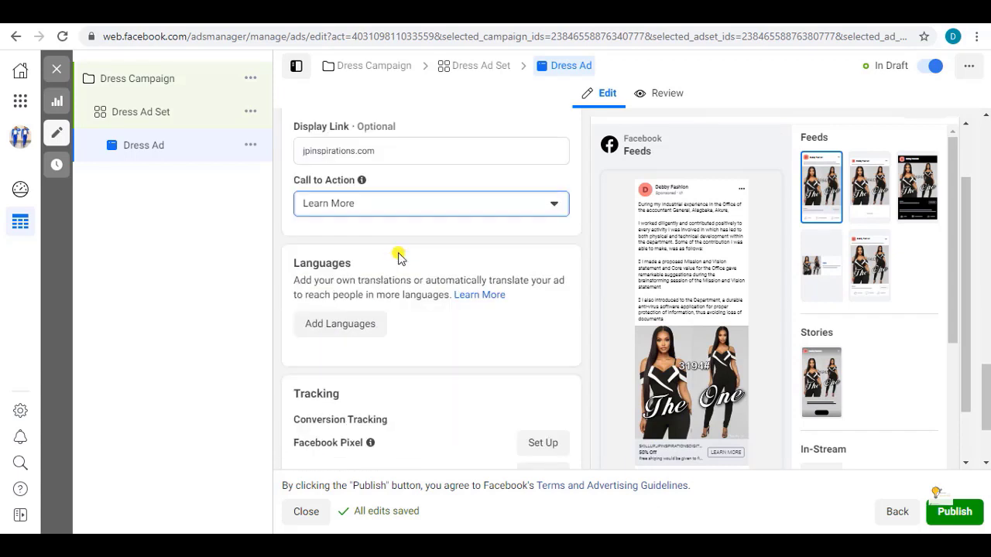
{"action": "scroll", "coordinate": [436, 281], "scroll_direction": "down", "scroll_amount": 3}
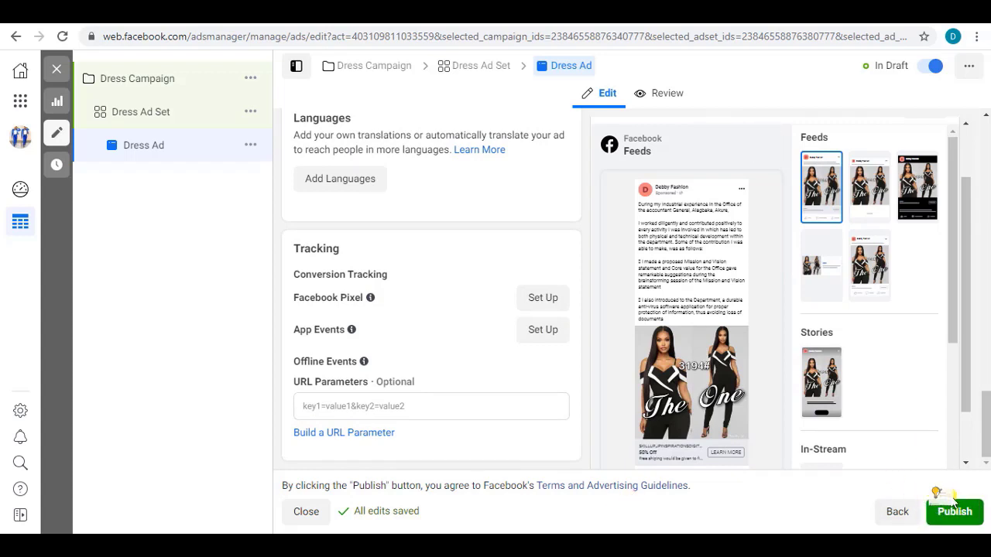
{"action": "scroll", "coordinate": [437, 251], "scroll_direction": "up", "scroll_amount": 7}
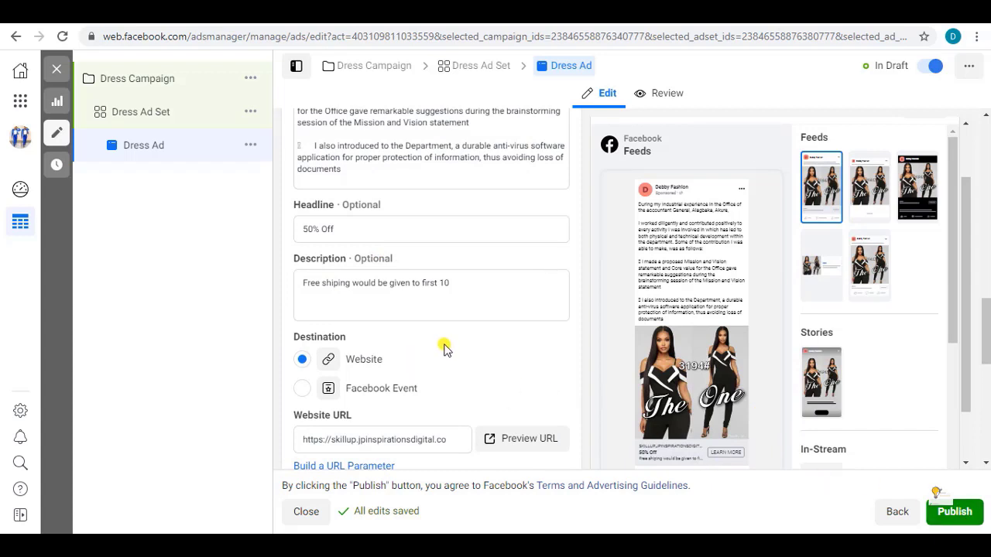
- Switch to the Facebook ads beginner slideshow and advance to the slide comparing Ads Manager with boosting from a Facebook page
{"action": "key", "text": "alt+Tab"}
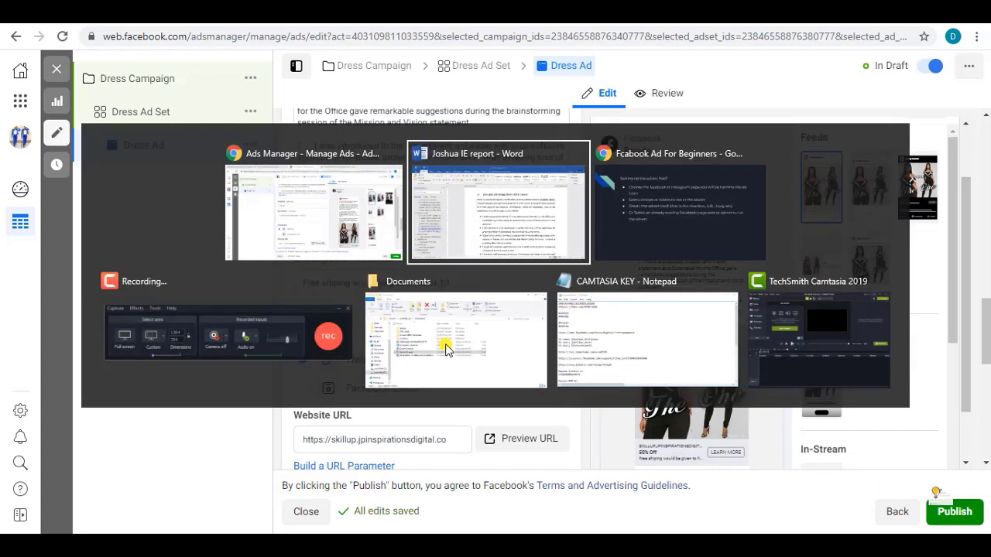
{"action": "key", "text": "alt+Tab"}
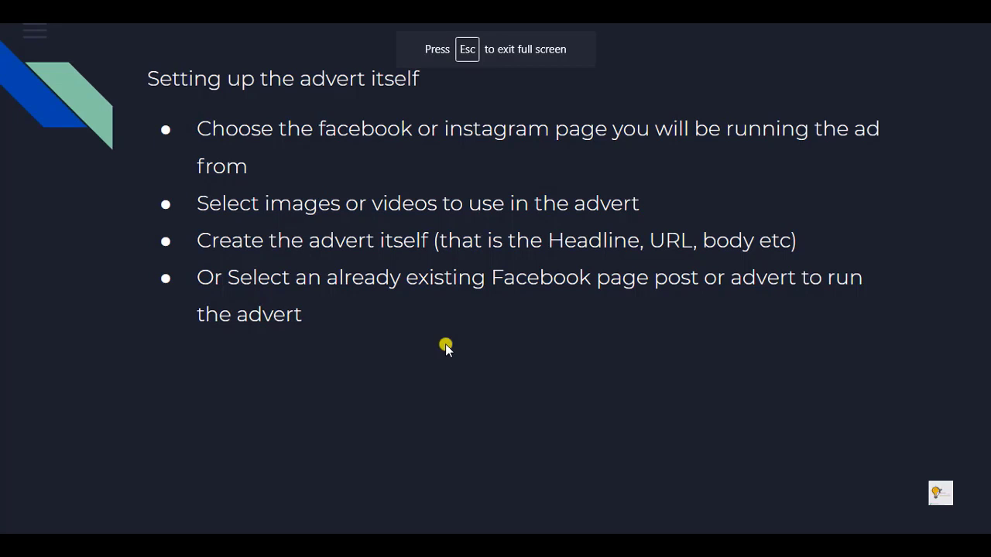
{"action": "left_click", "coordinate": [918, 232]}
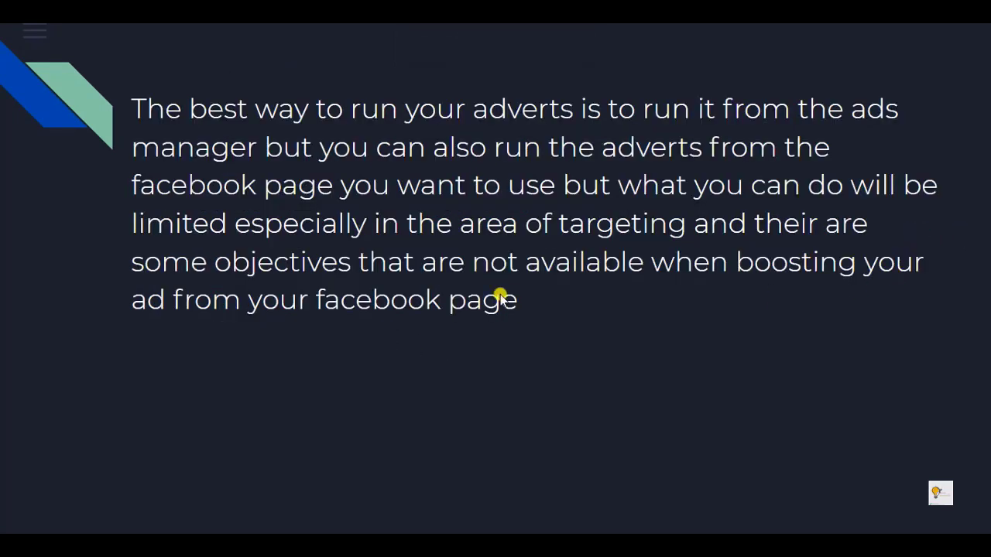